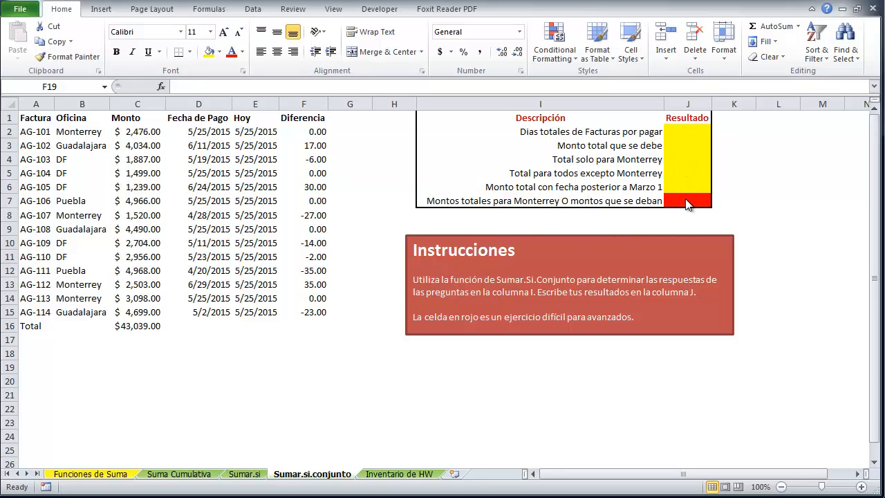
pyautogui.moveTo(687, 132); pyautogui.dragTo(688, 187)
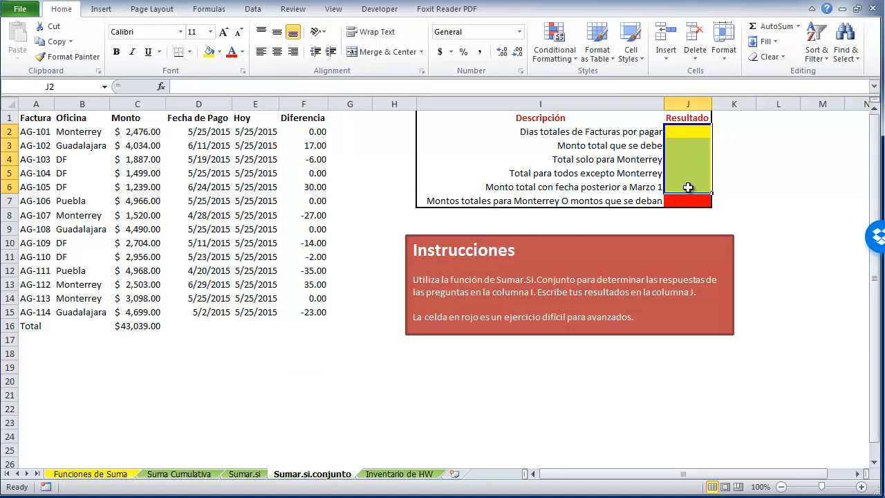
pyautogui.click(688, 187)
pyautogui.moveTo(689, 134); pyautogui.dragTo(688, 188)
pyautogui.click(681, 202)
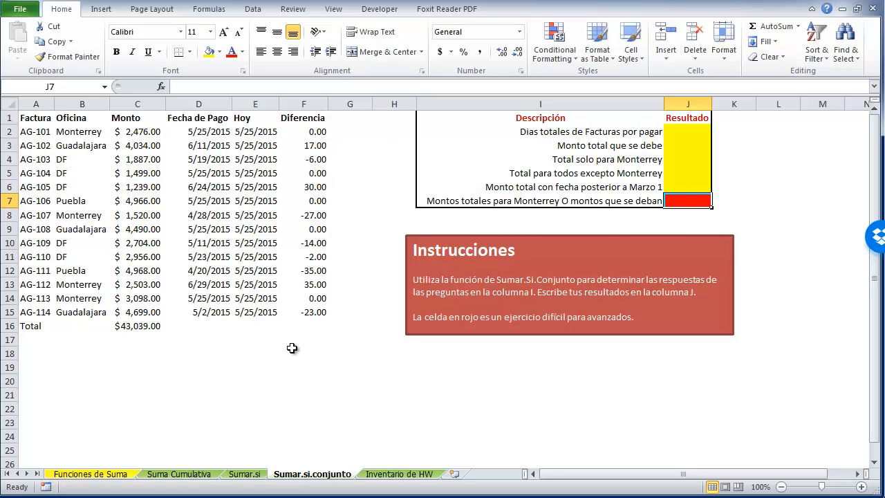
pyautogui.click(674, 133)
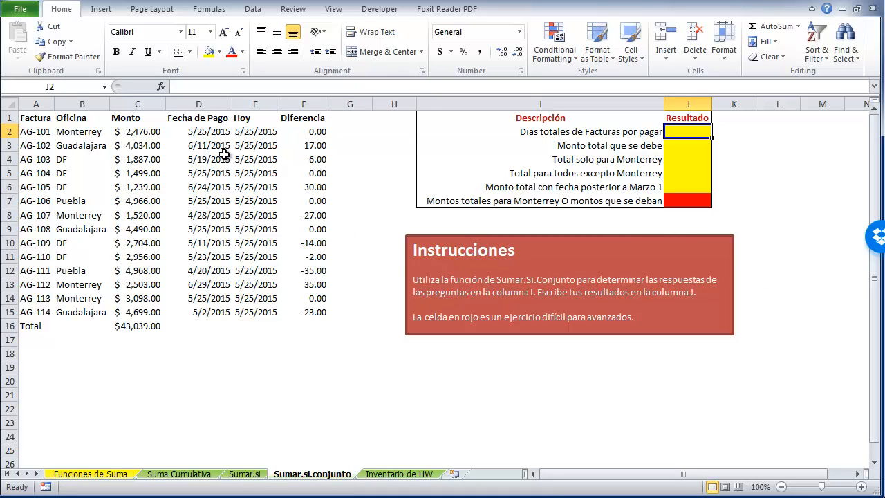
pyautogui.click(311, 133)
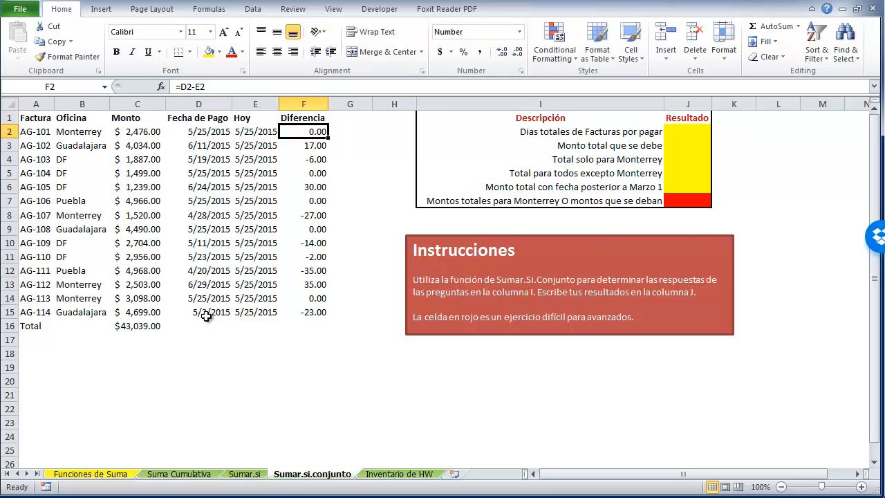
# Start a SUMIF formula in J2 over the differences in F2:F15 with the criterion "<0"
pyautogui.click(687, 141)
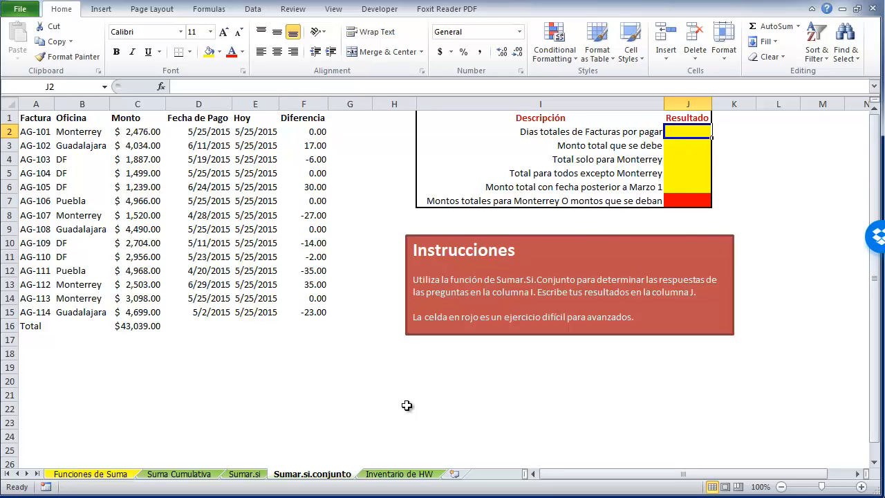
pyautogui.write('=s')
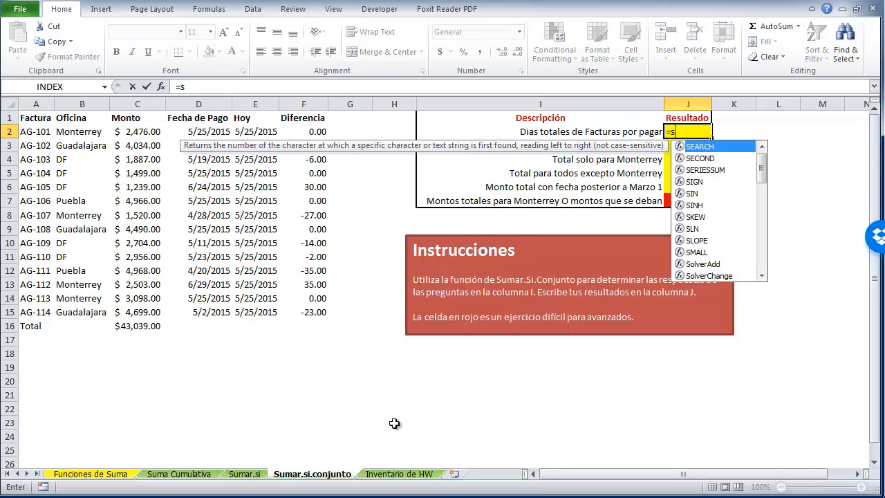
pyautogui.write('umif(')
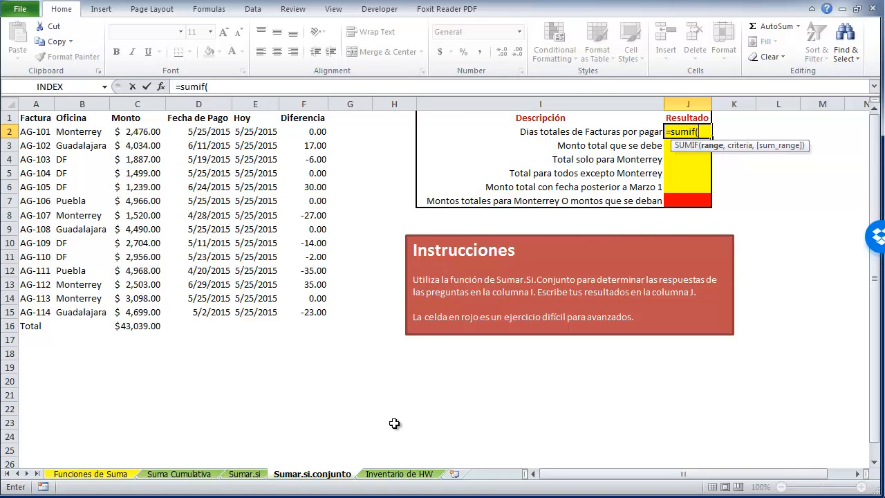
pyautogui.moveTo(302, 132); pyautogui.dragTo(310, 308)
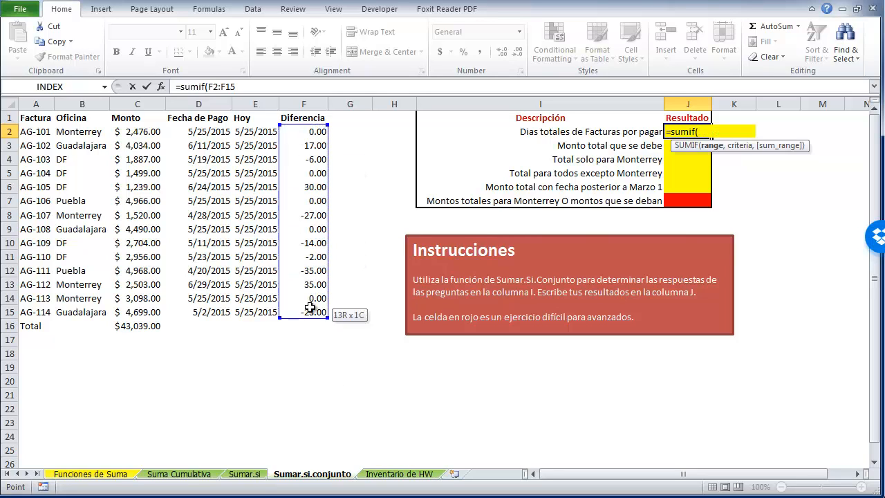
pyautogui.write(',')
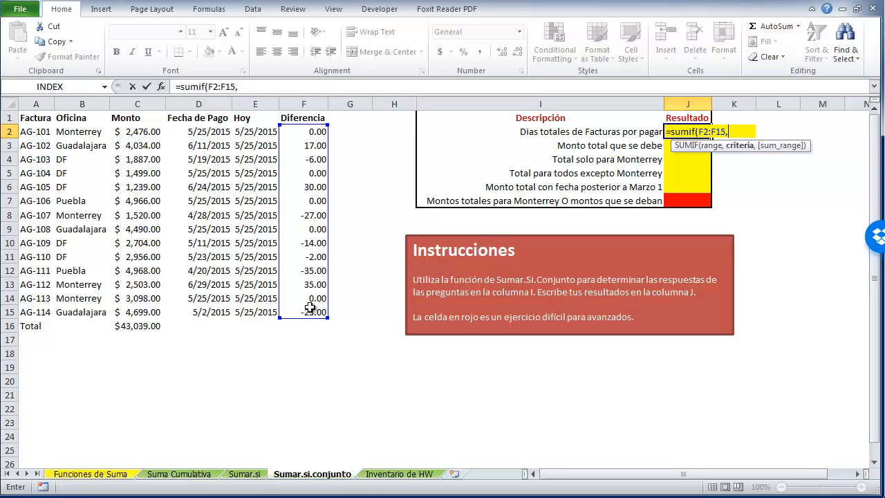
pyautogui.write('"<0"')
pyautogui.write(',')
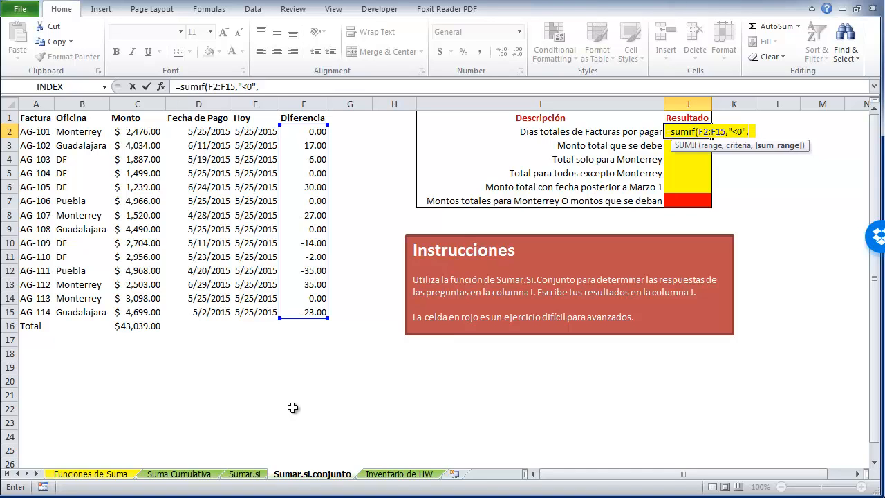
pyautogui.moveTo(311, 131); pyautogui.dragTo(307, 318)
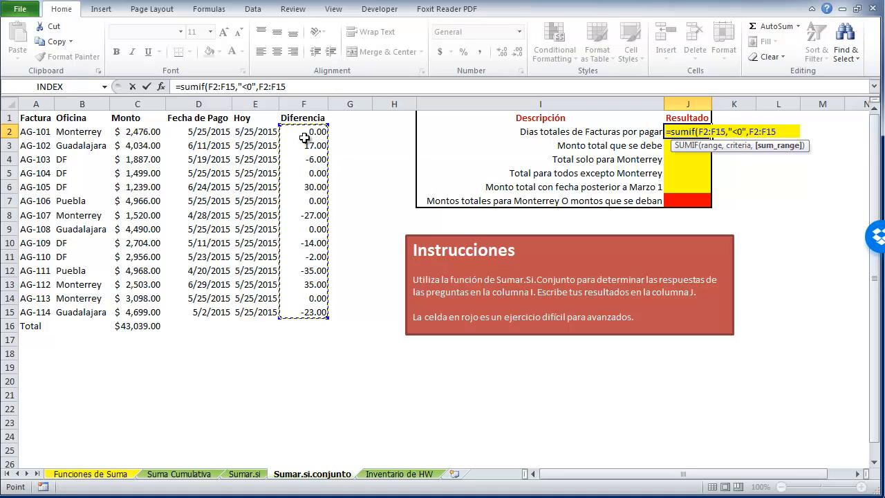
pyautogui.press('BackSpace')
pyautogui.press('BackSpace')
pyautogui.press('BackSpace')
pyautogui.press('BackSpace')
pyautogui.press('BackSpace')
pyautogui.press('BackSpace')
pyautogui.press('BackSpace')
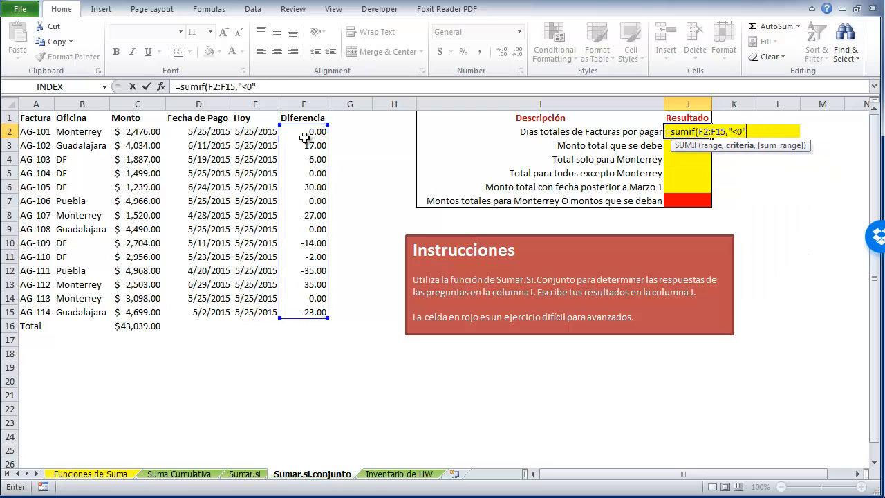
# Complete the total days formula in J2 as =SUMIF(F2:F15,"<0") without a separate sum range
pyautogui.write(')')
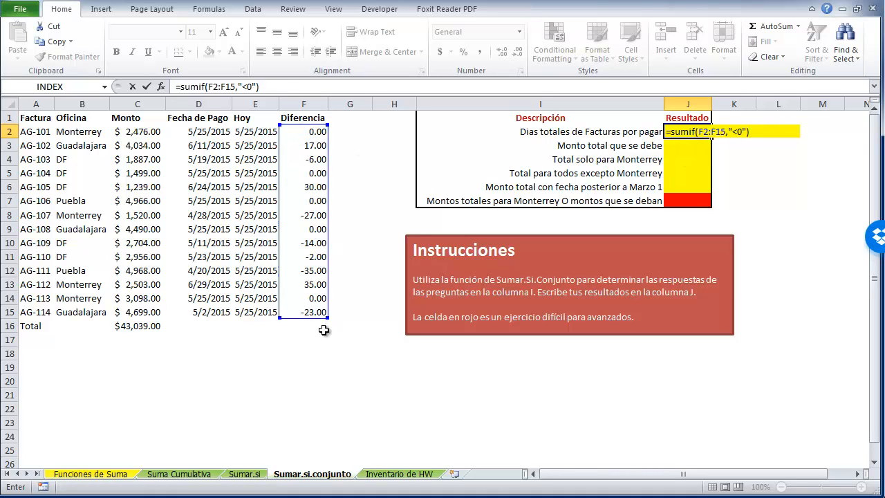
pyautogui.press('Return')
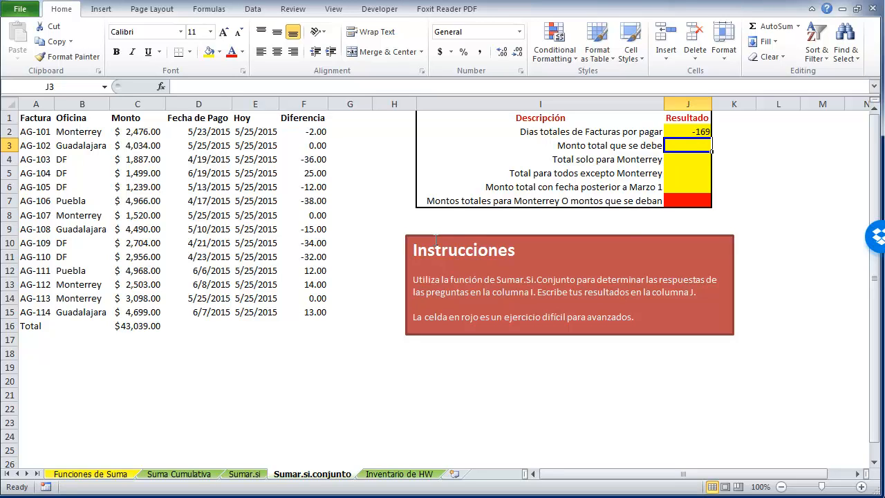
# Calculate the total amount owed in J3 with =SUMIF(F2:F15,"<0",C2:C15) and apply the dollar Accounting format
pyautogui.write('=')
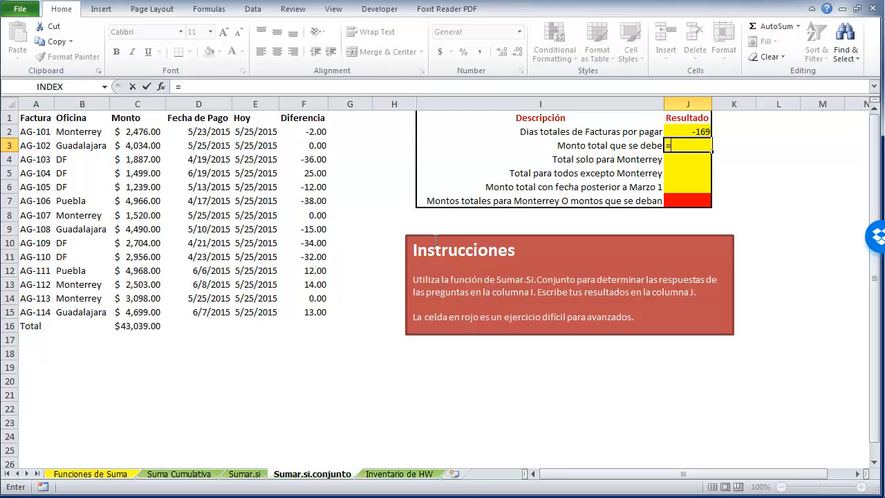
pyautogui.write('sumif(')
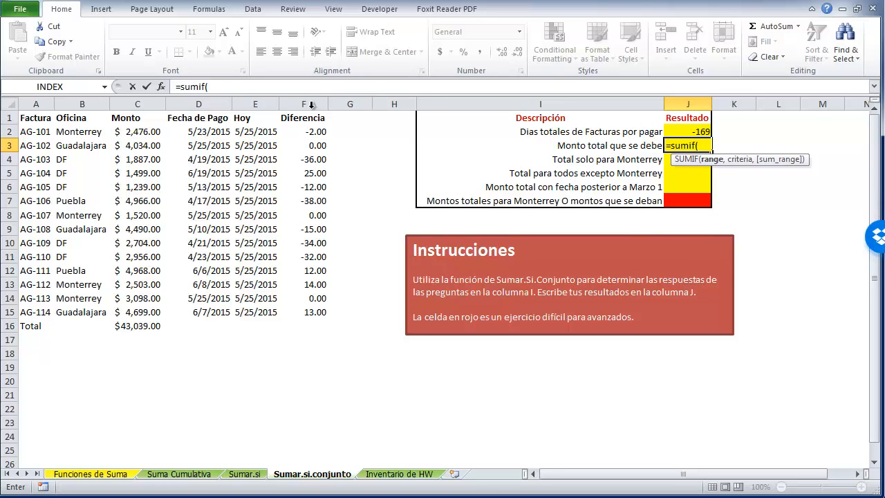
pyautogui.click(308, 129)
pyautogui.moveTo(307, 166); pyautogui.dragTo(305, 304)
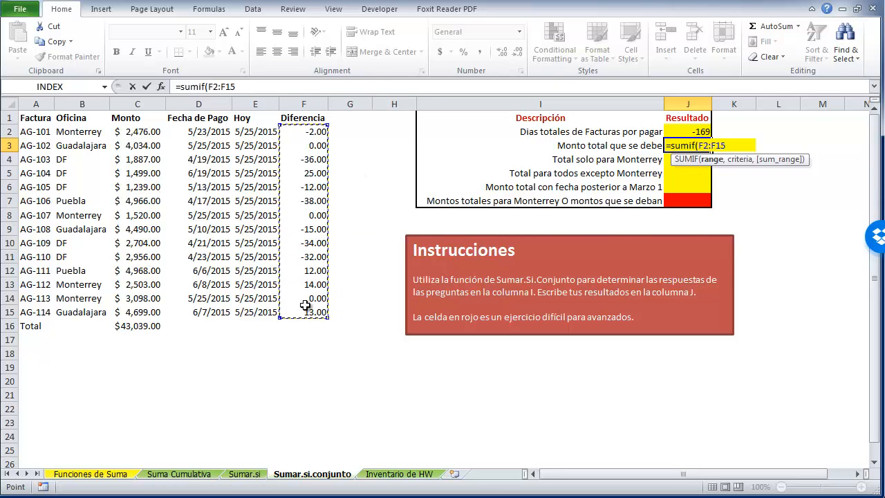
pyautogui.write(',"<')
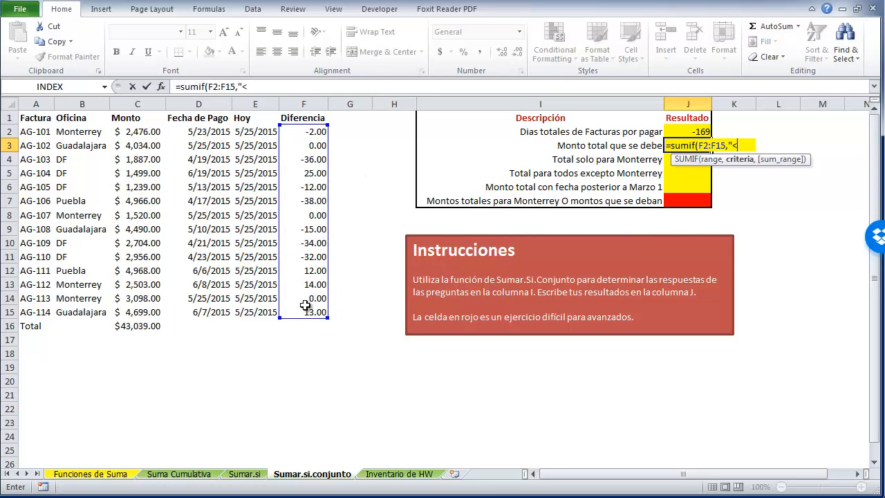
pyautogui.write('0",')
pyautogui.moveTo(137, 133); pyautogui.dragTo(147, 311)
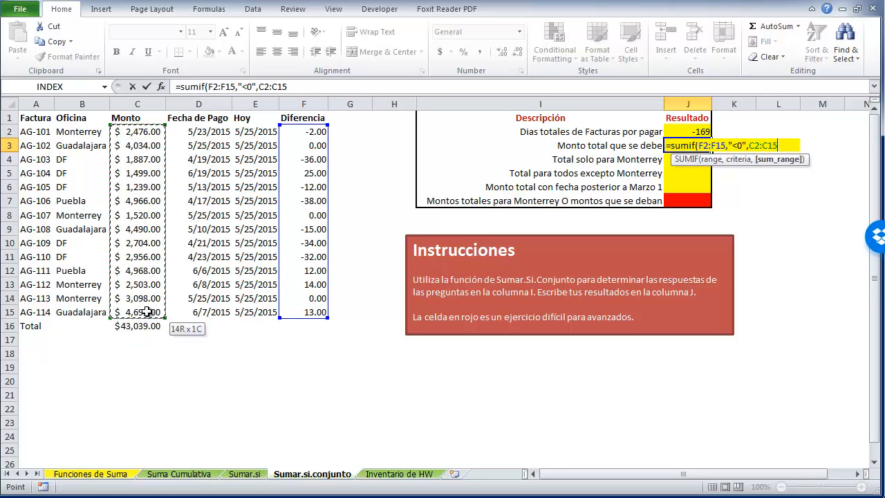
pyautogui.write(')')
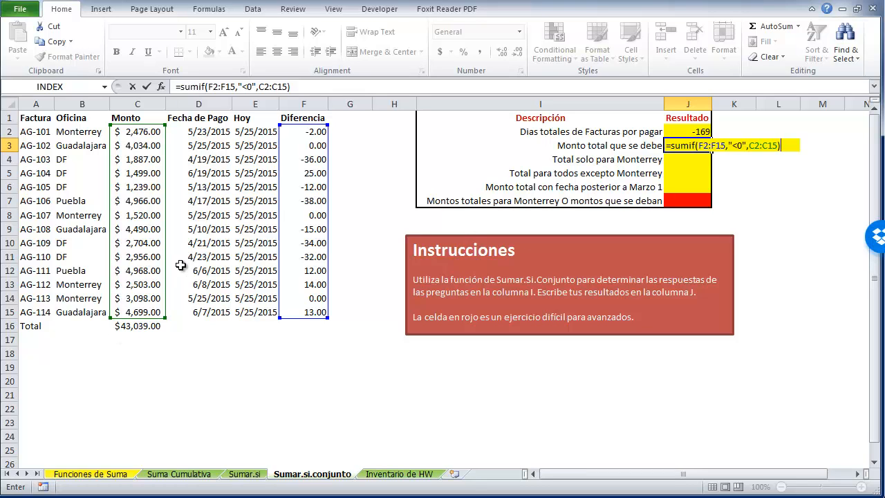
pyautogui.press('Return')
pyautogui.click(704, 146)
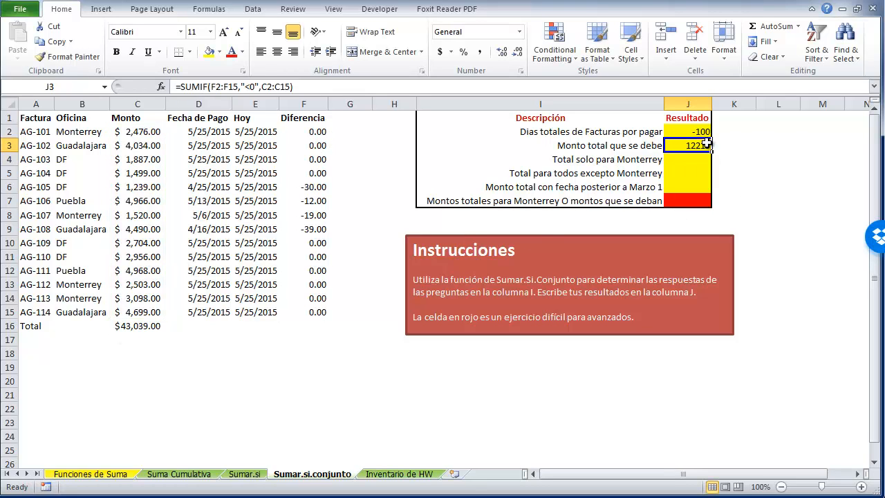
pyautogui.click(440, 52)
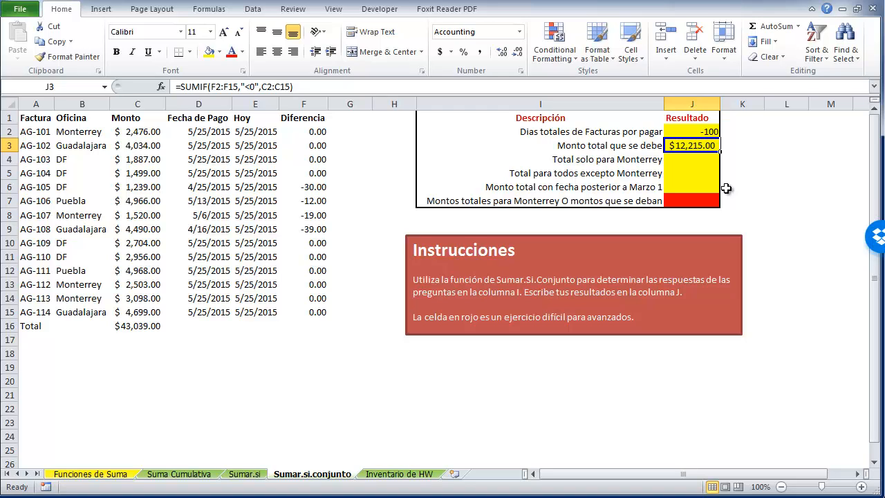
# Calculate the Monterrey total in J4 with =SUMIF(B2:B15,"Monterrey",C2:C15) and apply the dollar Accounting format
pyautogui.click(695, 161)
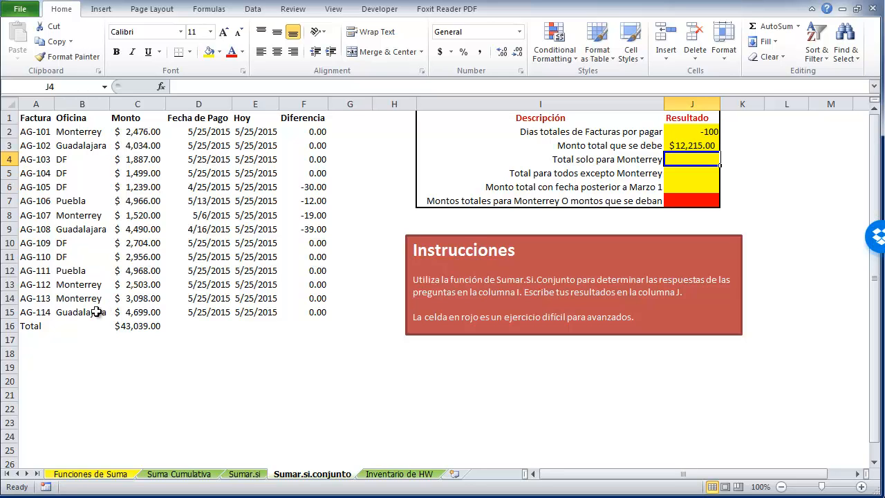
pyautogui.write('=')
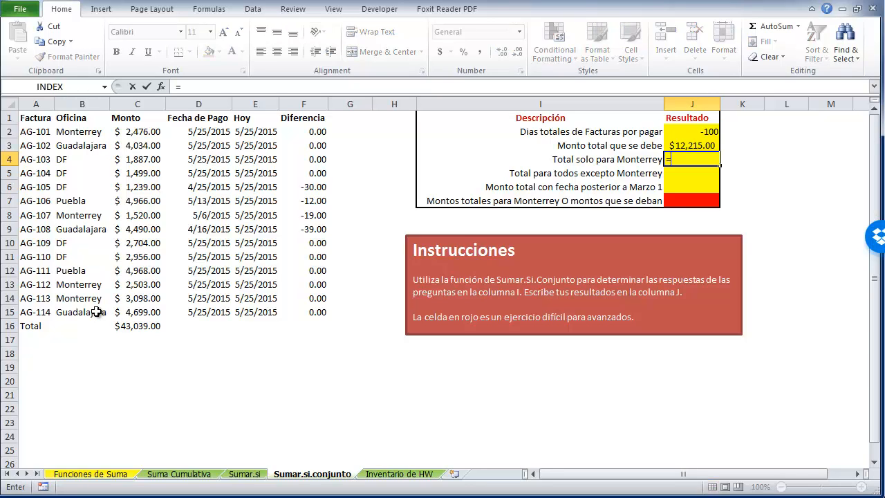
pyautogui.write('sumif(')
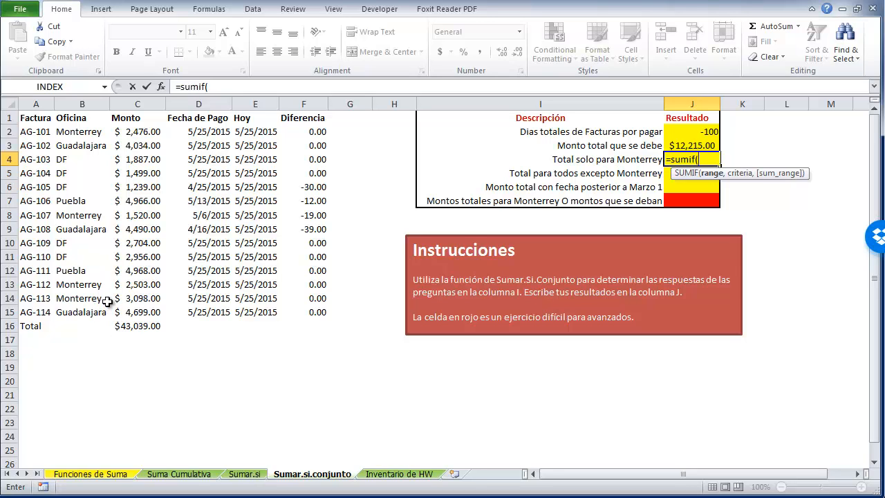
pyautogui.moveTo(64, 131); pyautogui.dragTo(67, 313)
pyautogui.write(',"Mont')
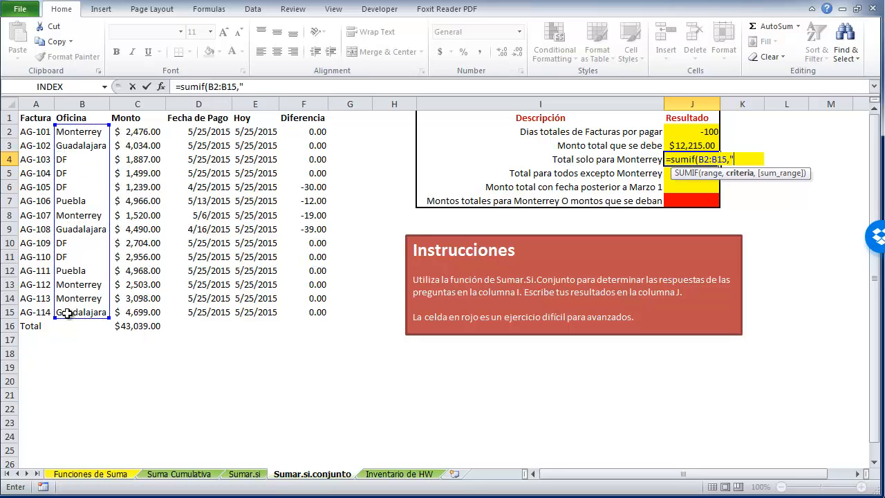
pyautogui.write('errey"')
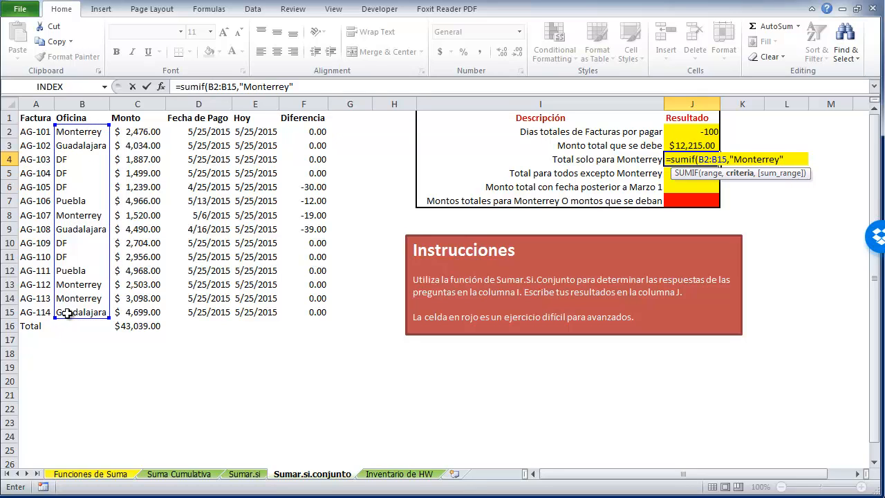
pyautogui.write(',')
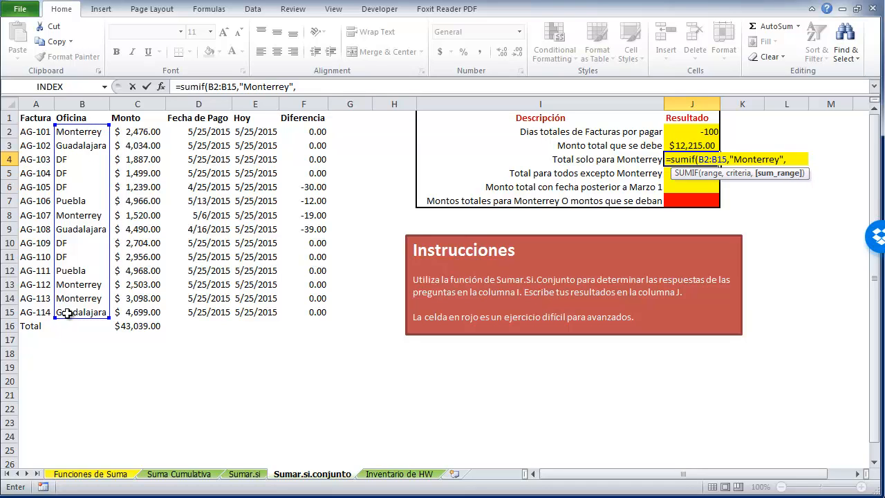
pyautogui.moveTo(132, 136); pyautogui.dragTo(129, 311)
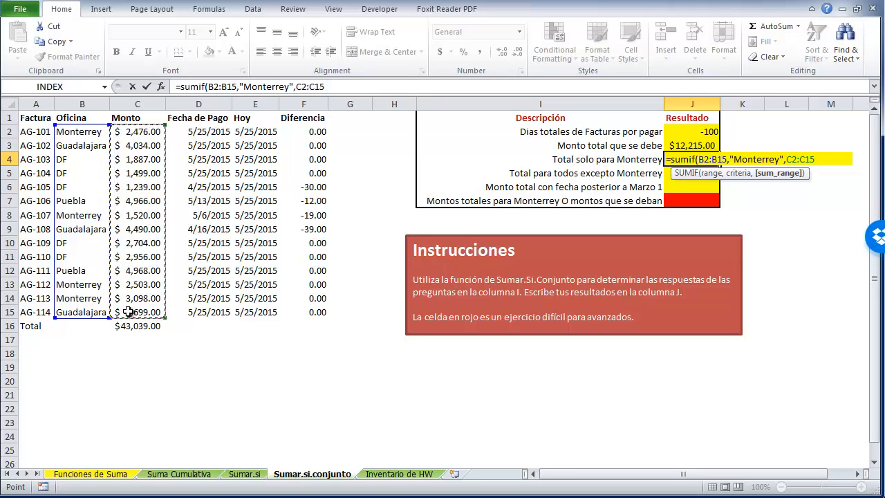
pyautogui.write(')')
pyautogui.press('Return')
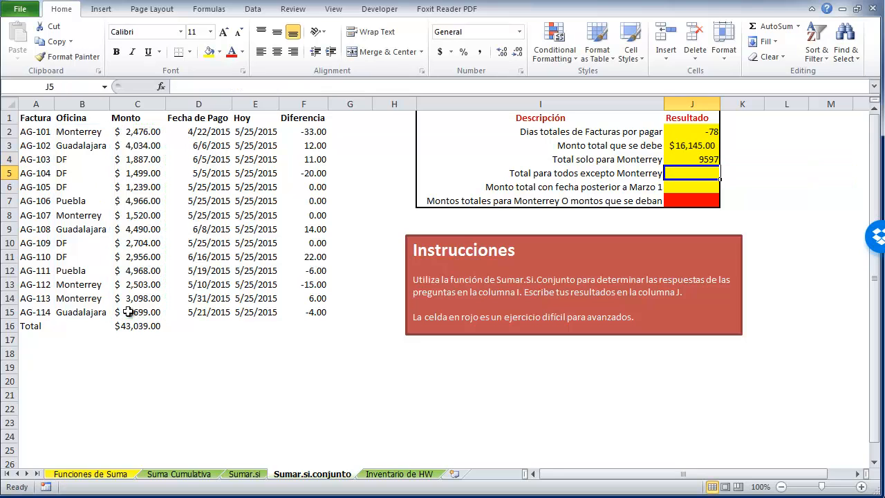
pyautogui.press('Up')
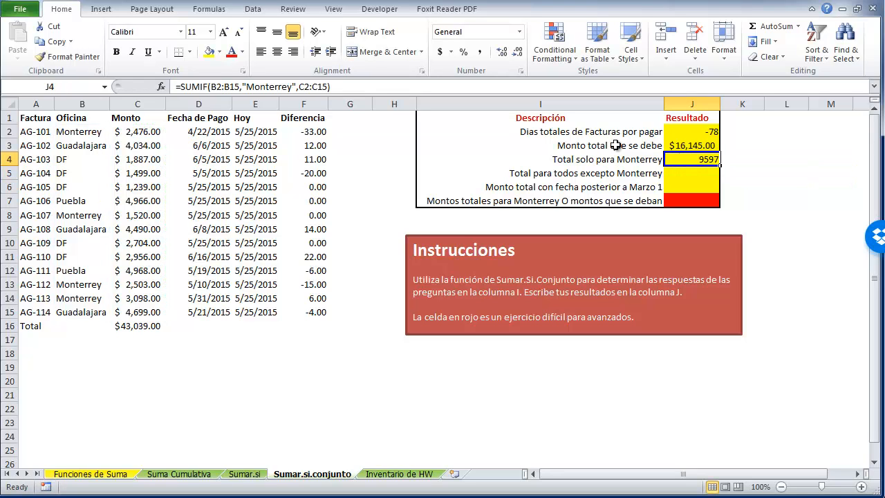
pyautogui.click(439, 53)
# Calculate the total for all offices except Monterrey in J5 with =C16-J4
pyautogui.click(704, 188)
pyautogui.click(699, 176)
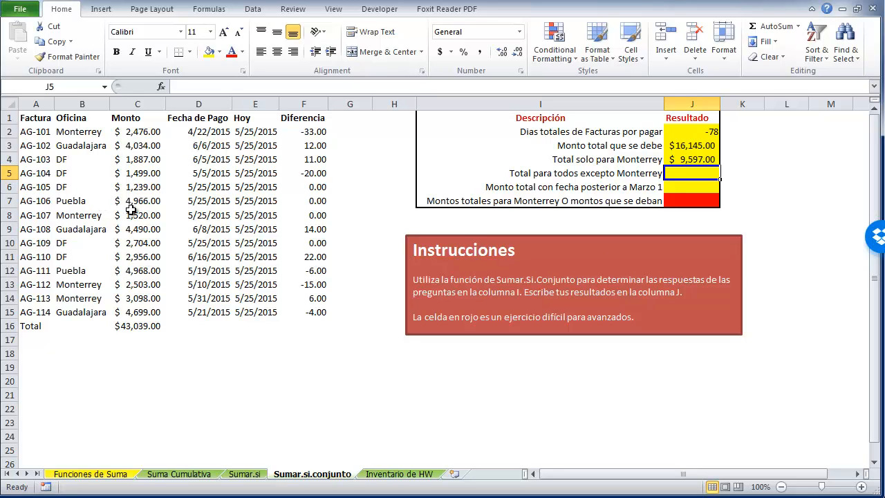
pyautogui.write('=')
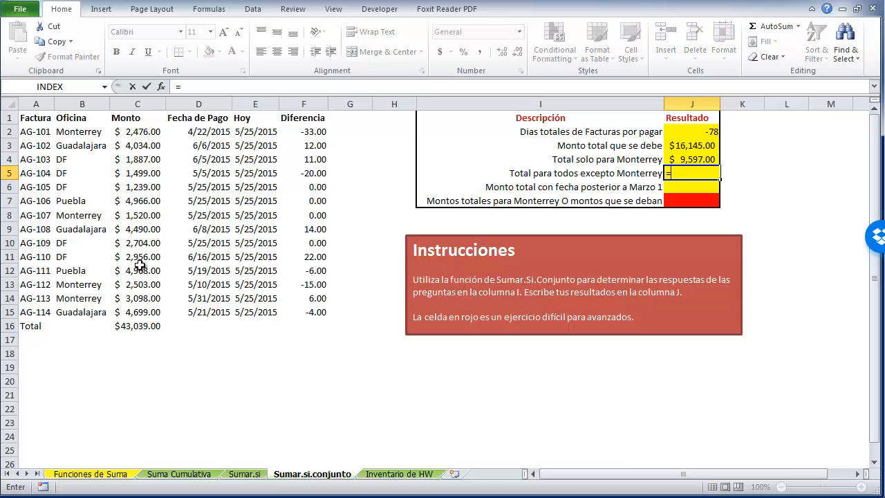
pyautogui.click(144, 327)
pyautogui.write('-')
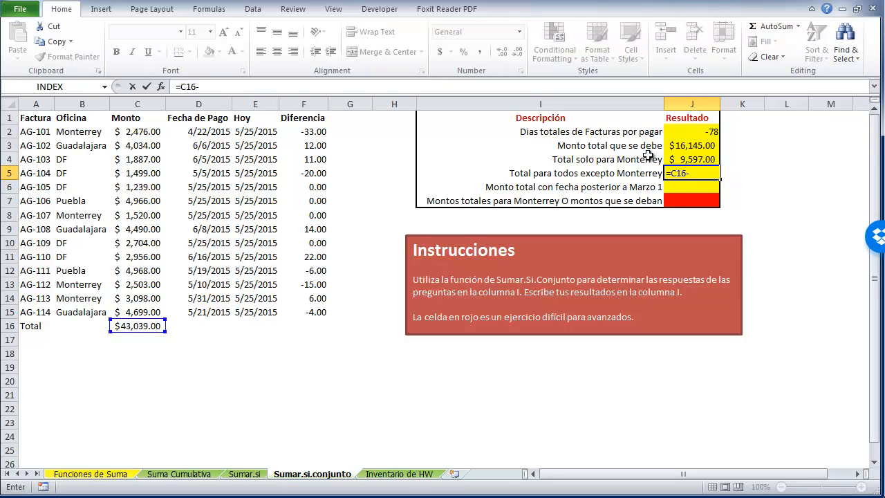
pyautogui.click(681, 161)
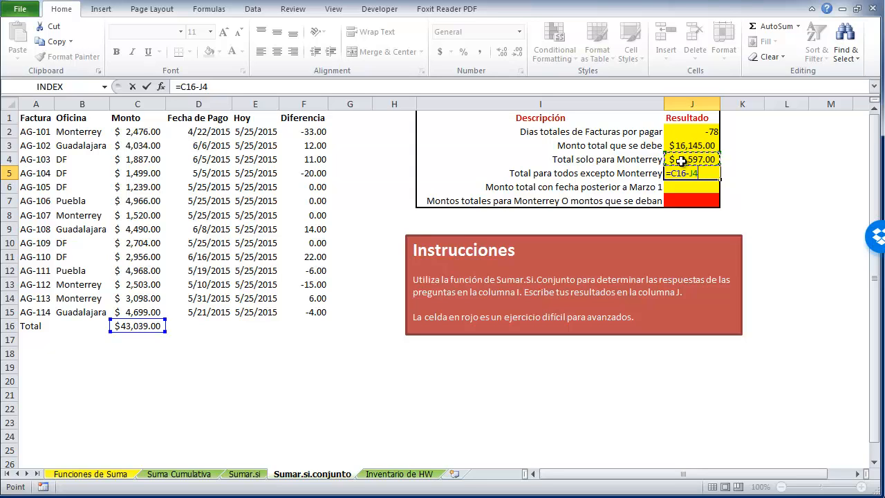
pyautogui.press('Return')
pyautogui.click(693, 172)
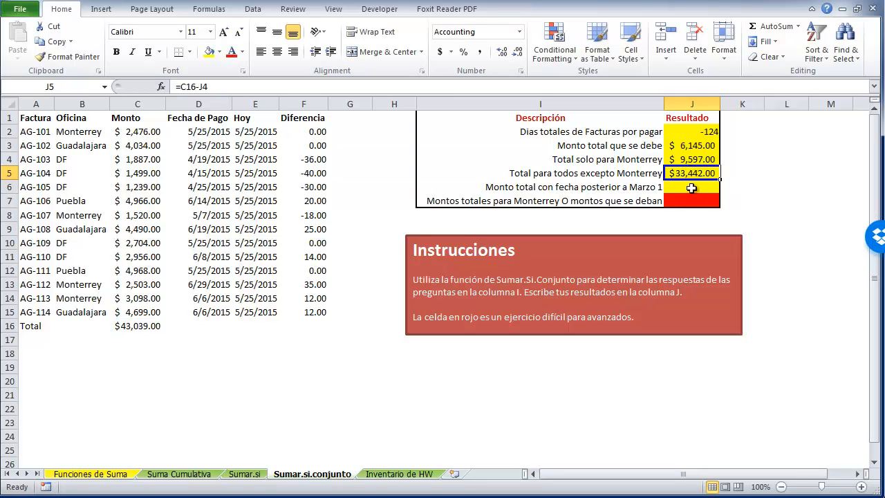
pyautogui.click(694, 188)
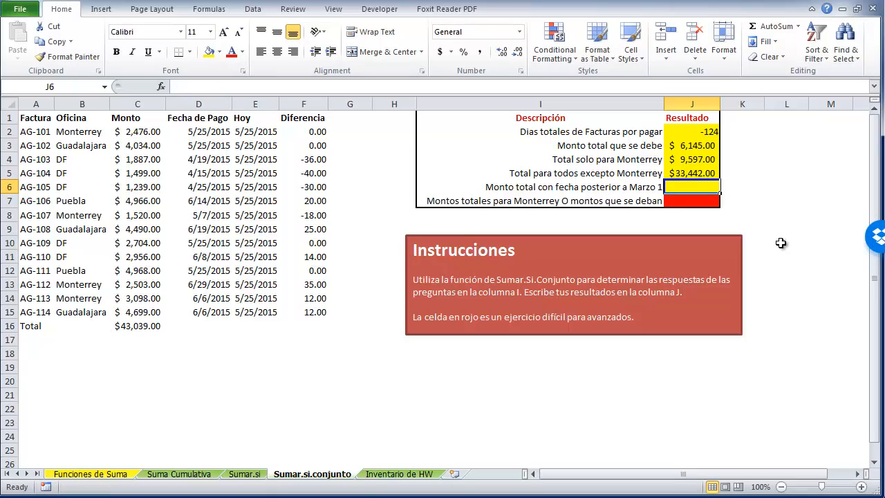
pyautogui.write('=')
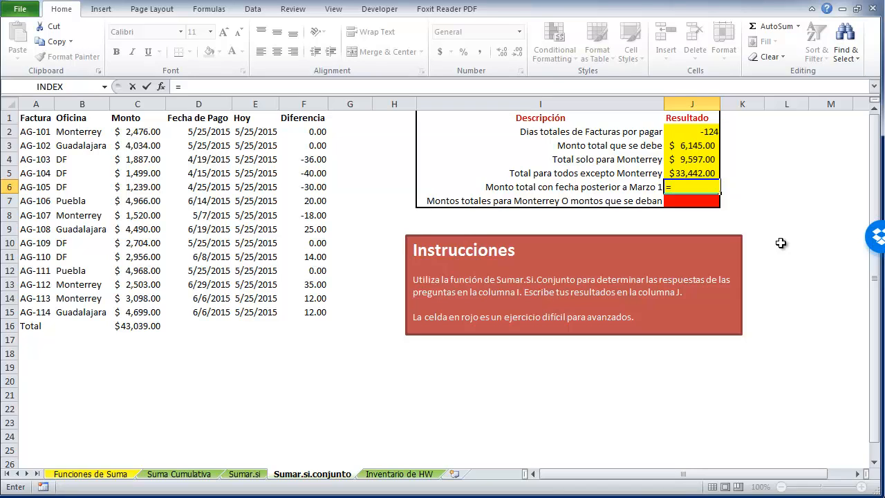
pyautogui.press('Escape')
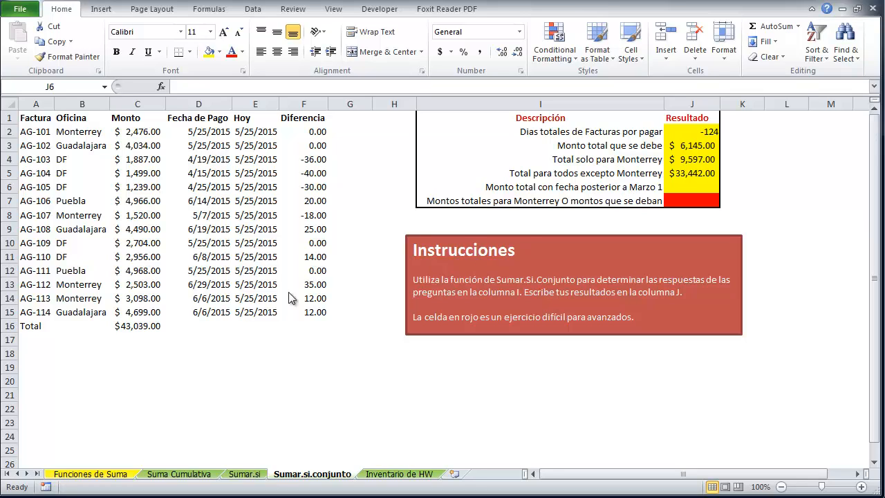
# Enter the date 3/1/2015 in the empty cell D21 and apply the Number format to expose its serial number
pyautogui.click(198, 322)
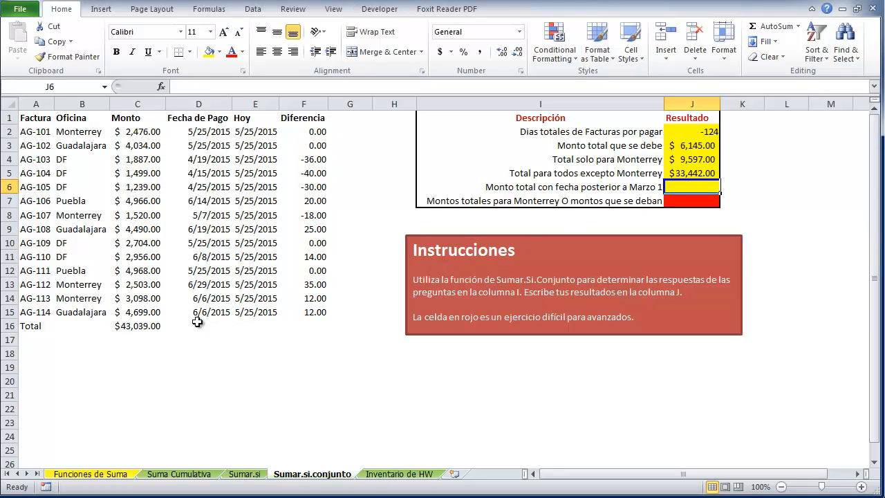
pyautogui.click(212, 392)
pyautogui.write('3')
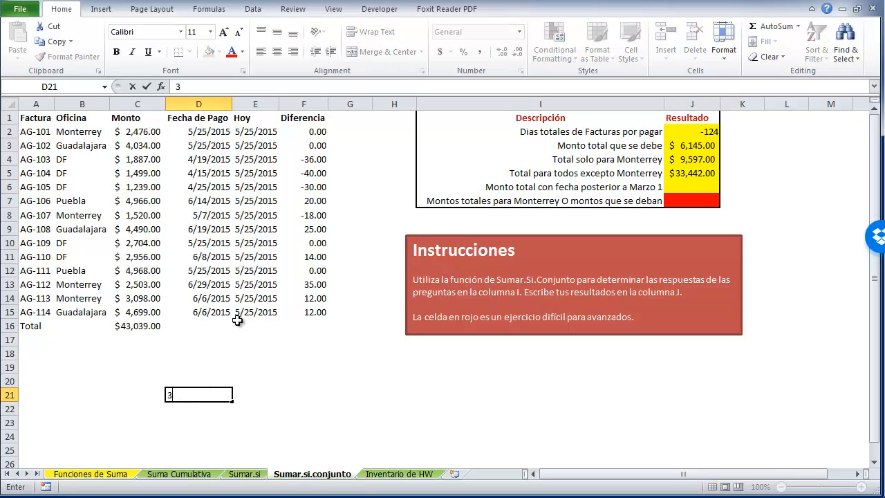
pyautogui.write('/1/2015')
pyautogui.press('Return')
pyautogui.press('Up')
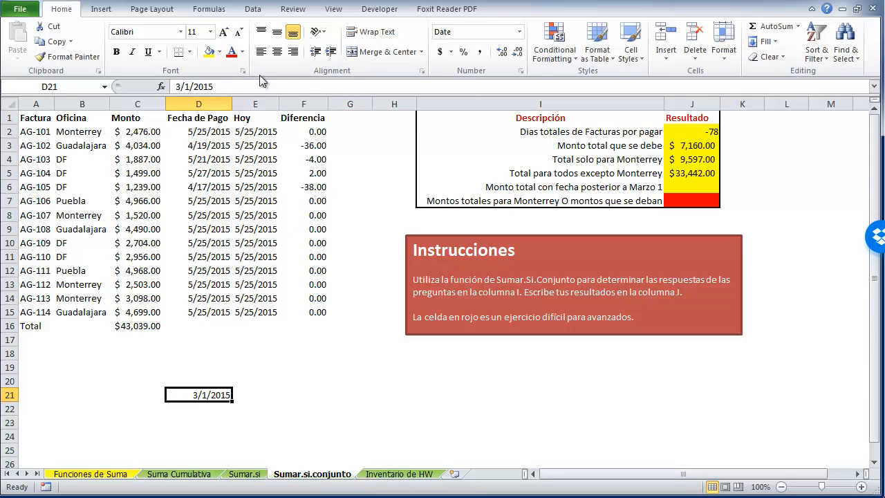
pyautogui.click(520, 32)
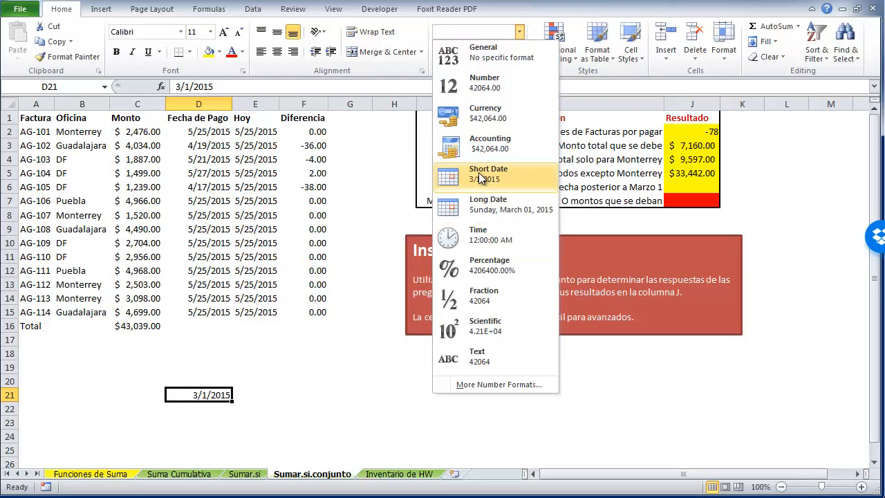
pyautogui.click(477, 84)
pyautogui.click(273, 422)
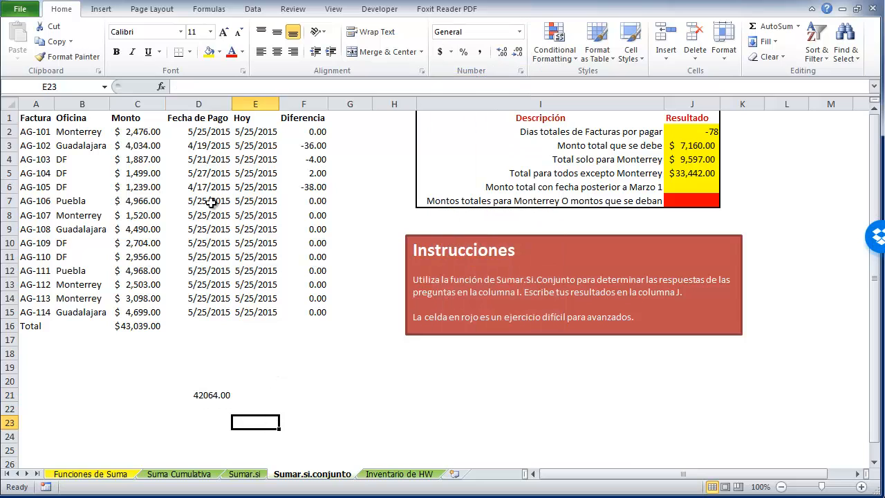
pyautogui.click(211, 173)
pyautogui.click(193, 396)
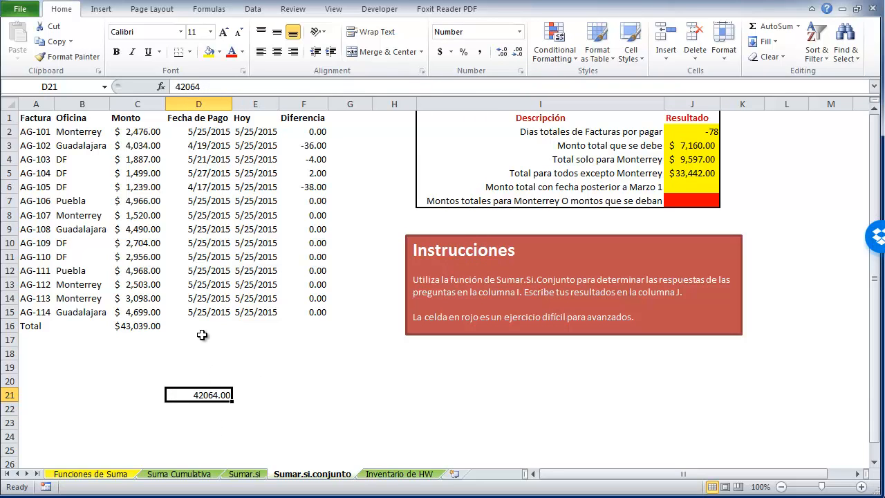
# Start a SUMIF formula in J6 with the payment dates in D2:D15 as the range to evaluate
pyautogui.click(698, 187)
pyautogui.write('=')
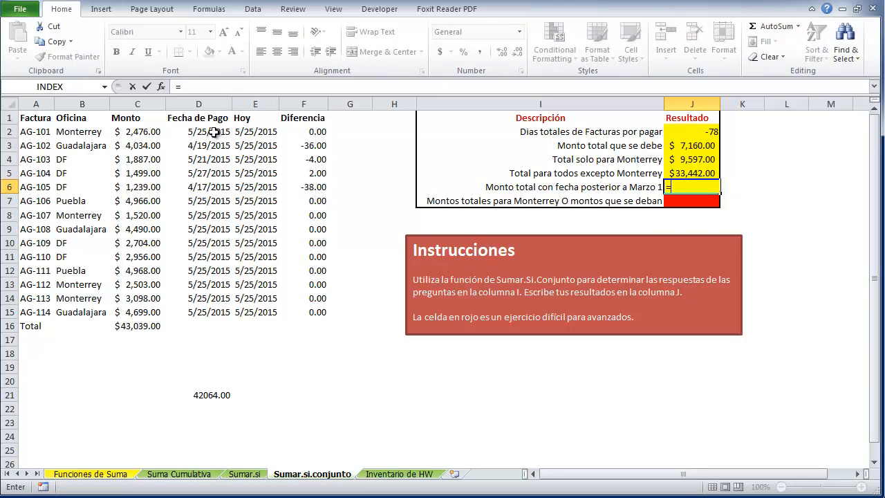
pyautogui.moveTo(214, 133); pyautogui.dragTo(208, 311)
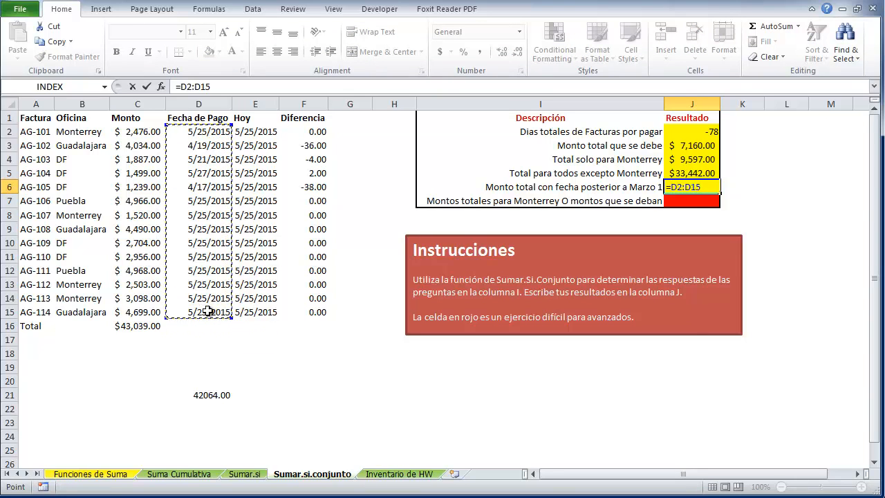
pyautogui.press('BackSpace')
pyautogui.press('BackSpace')
pyautogui.press('BackSpace')
pyautogui.press('BackSpace')
pyautogui.press('BackSpace')
pyautogui.press('BackSpace')
pyautogui.write('sum')
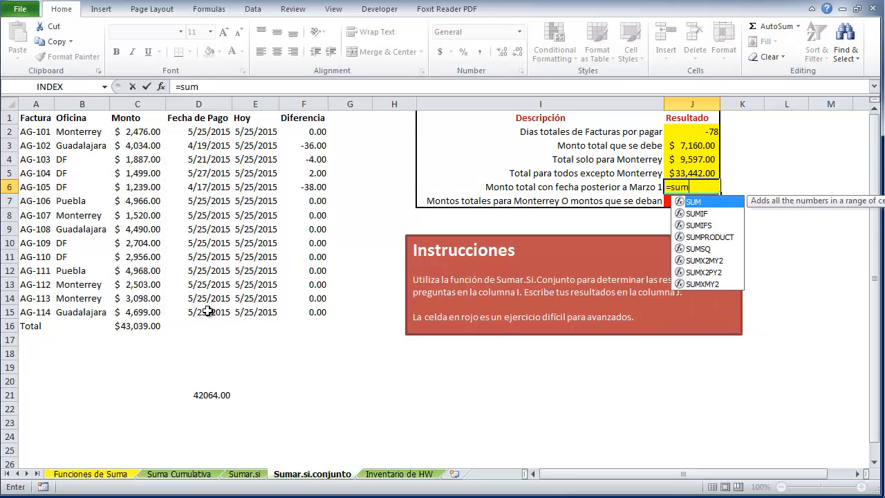
pyautogui.write('if(')
pyautogui.click(188, 138)
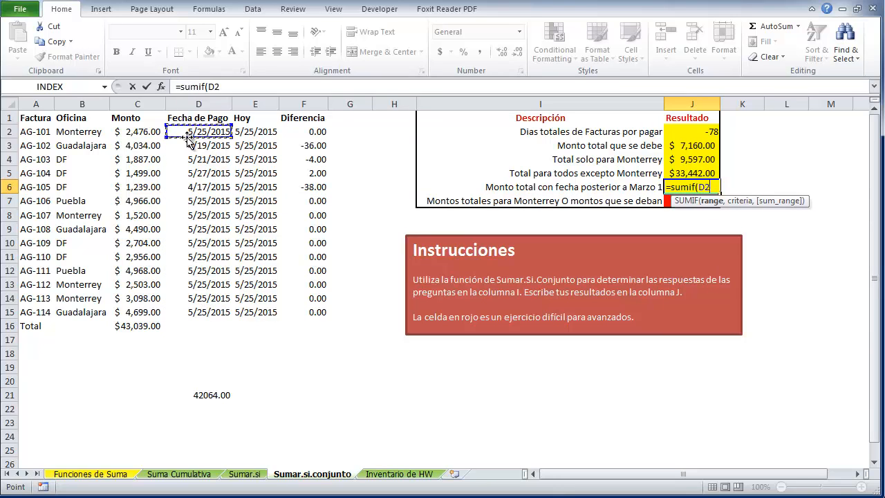
pyautogui.moveTo(188, 138); pyautogui.dragTo(198, 310)
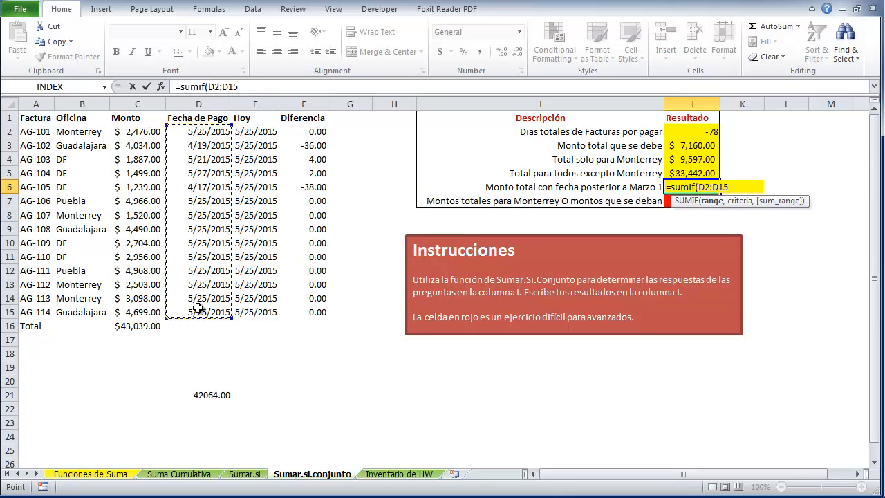
pyautogui.write(',')
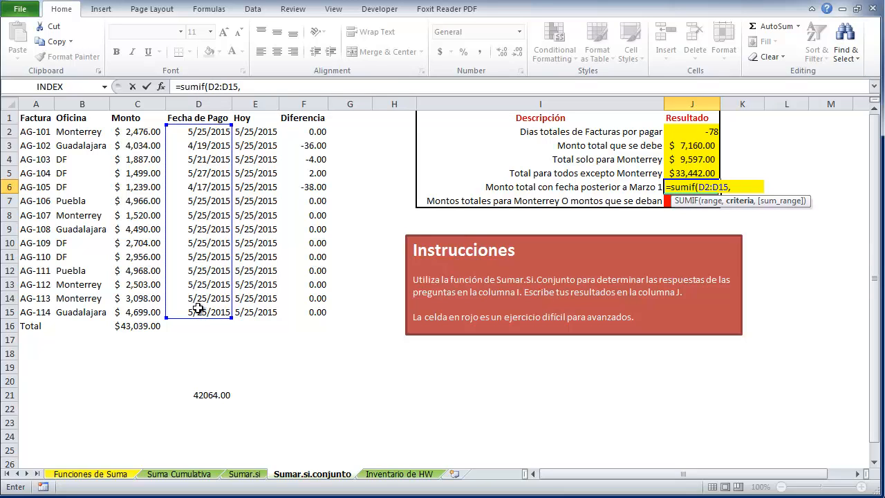
pyautogui.write('">')
pyautogui.press('BackSpace')
pyautogui.press('BackSpace')
pyautogui.write('>')
pyautogui.click(199, 394)
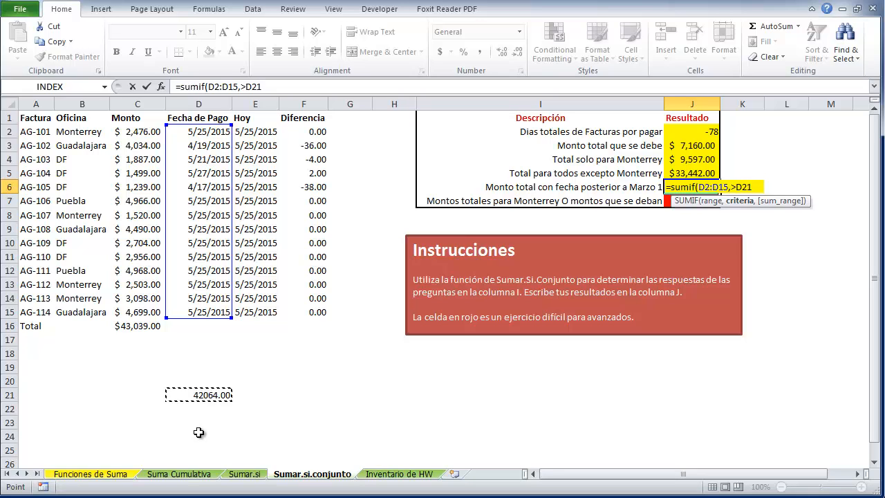
pyautogui.press('BackSpace')
pyautogui.press('BackSpace')
pyautogui.press('BackSpace')
pyautogui.press('BackSpace')
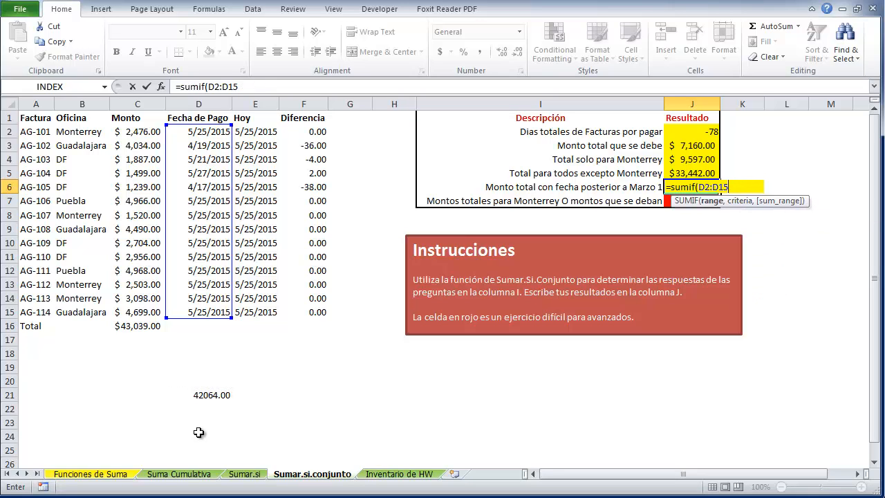
# Complete the J6 formula as =SUMIF(D2:D15,">42064",C2:C15) to total the amounts dated after March 1
pyautogui.write('"<')
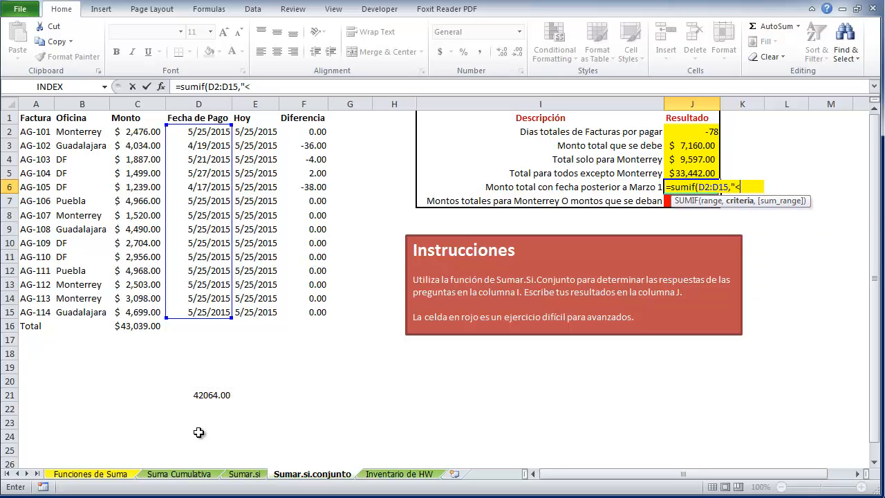
pyautogui.press('BackSpace')
pyautogui.write('>42064"')
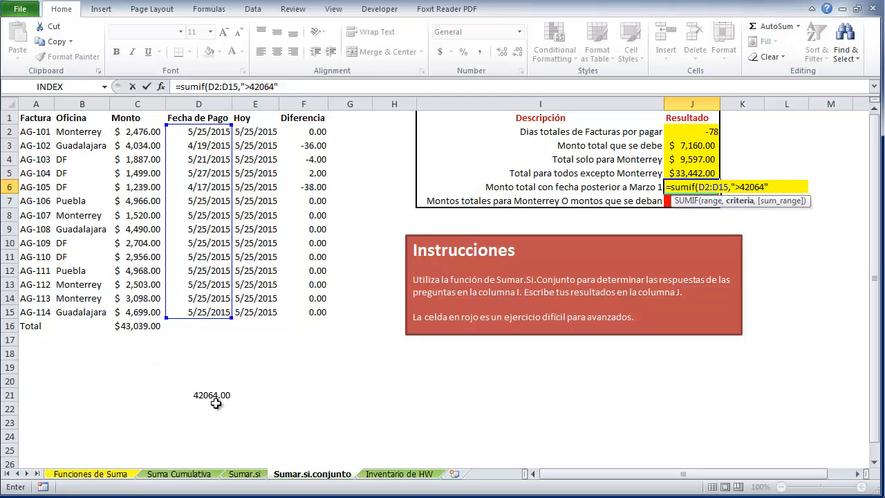
pyautogui.write(',')
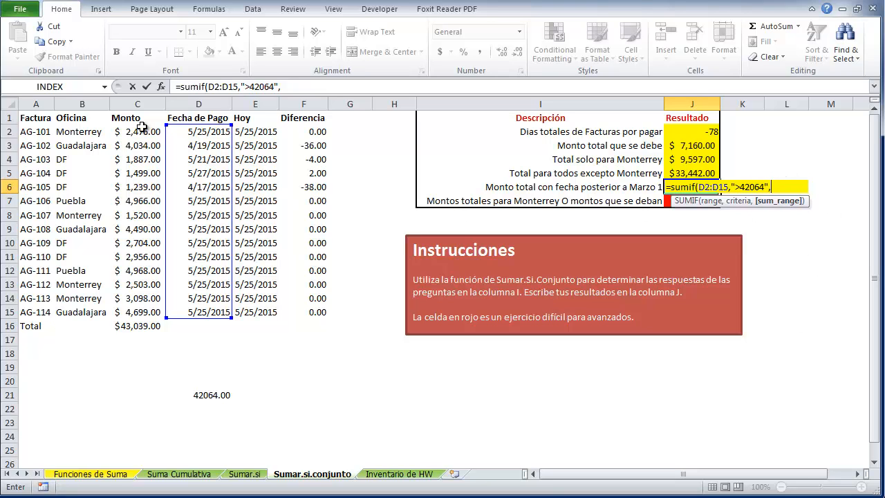
pyautogui.moveTo(140, 126); pyautogui.dragTo(139, 322)
pyautogui.write(')+')
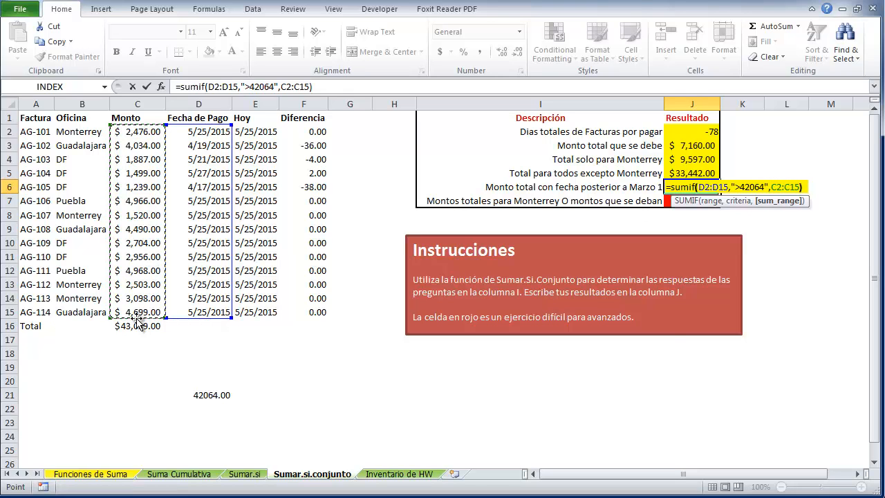
pyautogui.press('Return')
pyautogui.press('Escape')
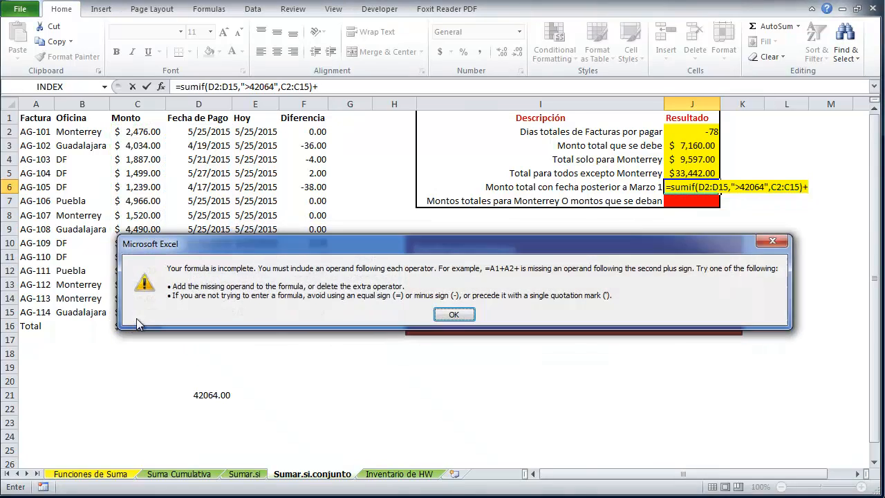
pyautogui.press('Escape')
pyautogui.press('BackSpace')
pyautogui.press('Return')
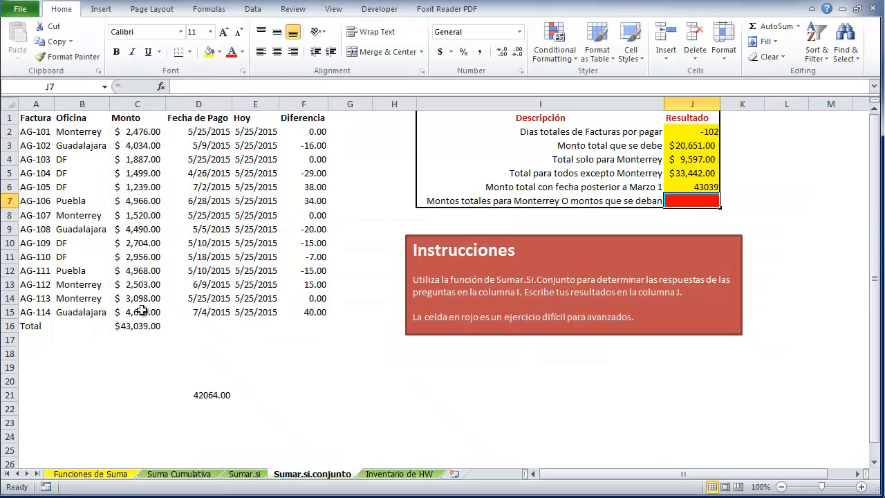
# Apply the dollar Accounting format to the total in J6
pyautogui.click(707, 190)
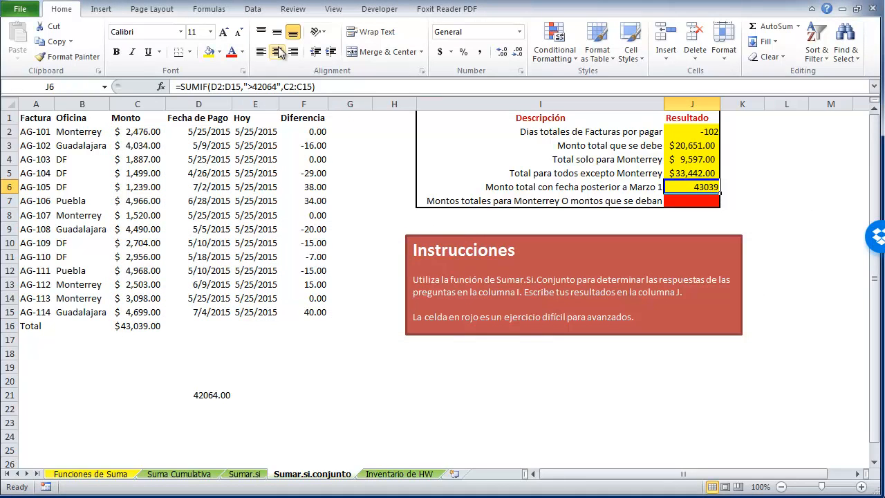
pyautogui.click(440, 52)
pyautogui.click(721, 279)
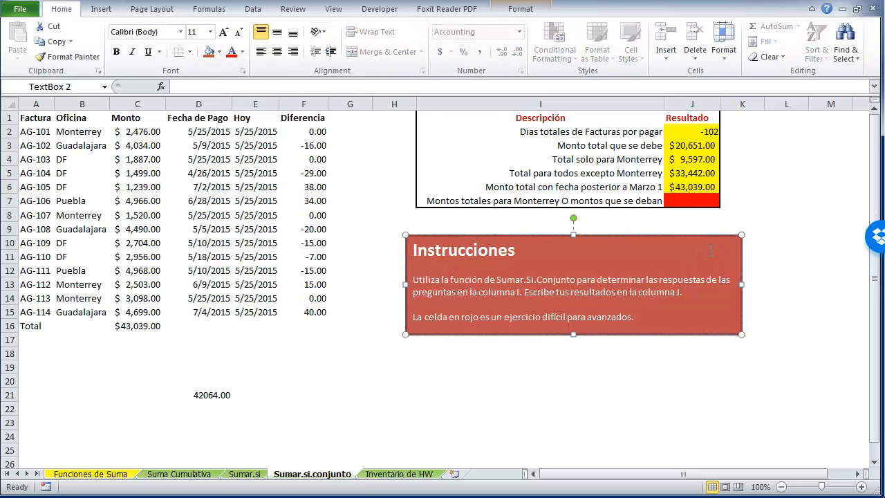
pyautogui.click(730, 220)
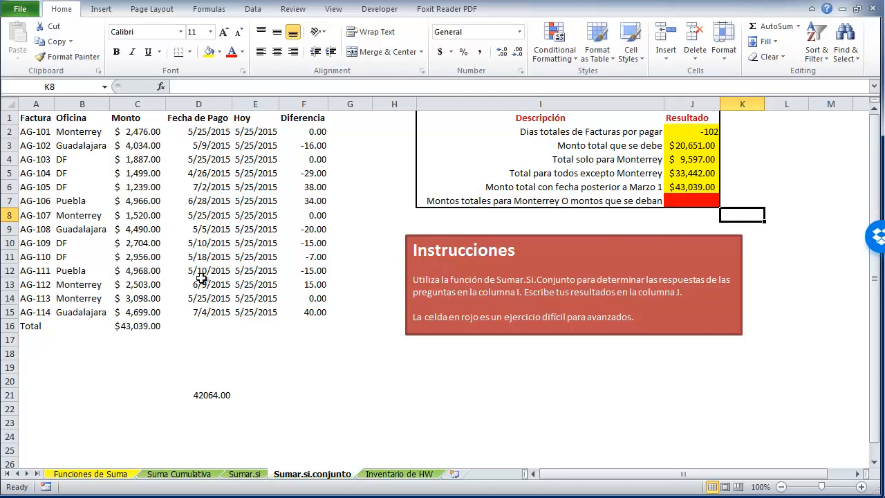
# Enter =SUMIF(B2:B15,"Monterrey",C2:C15) in the red cell J7 to total the Monterrey amounts
pyautogui.click(709, 197)
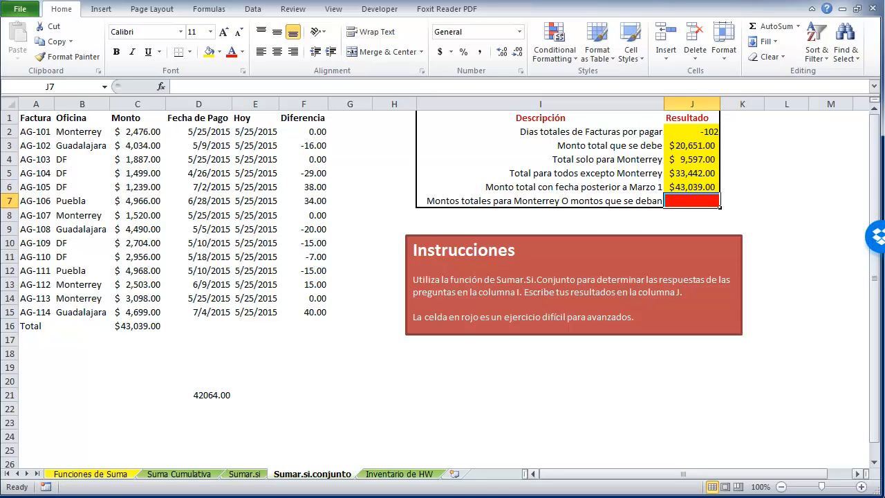
pyautogui.click(714, 203)
pyautogui.write('=')
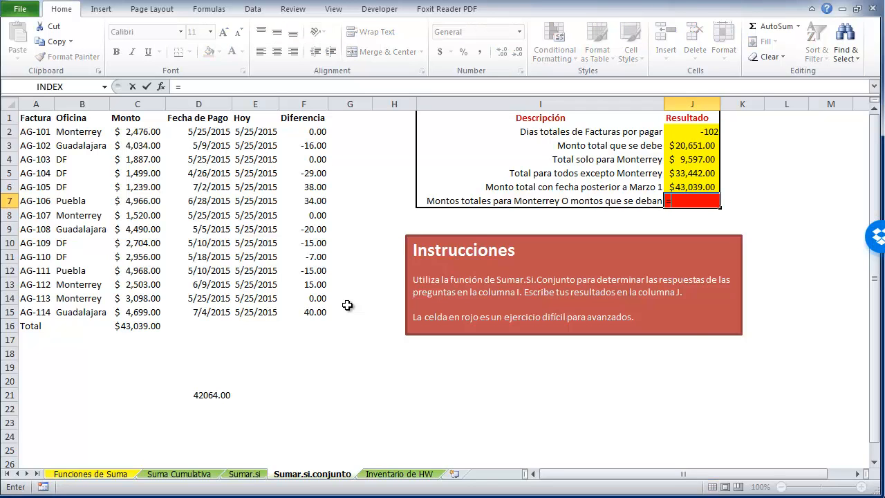
pyautogui.write('sumif(')
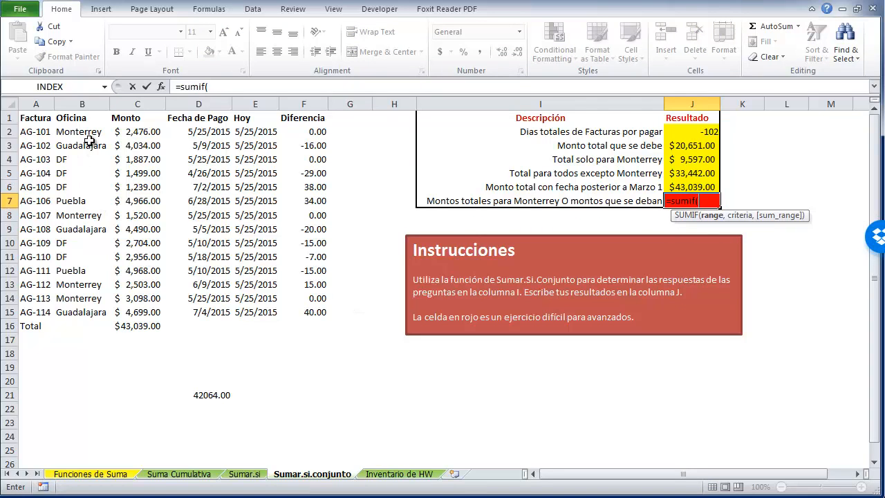
pyautogui.moveTo(89, 139); pyautogui.dragTo(95, 311)
pyautogui.write(',"Mont')
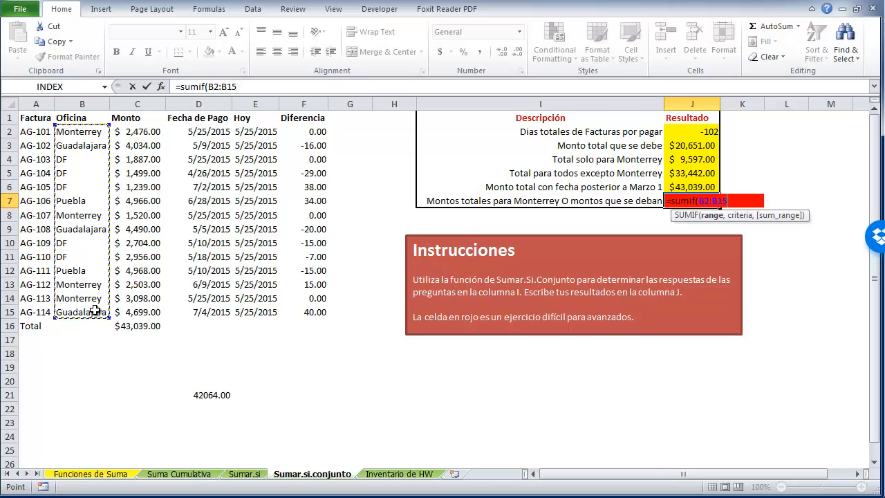
pyautogui.write('erre')
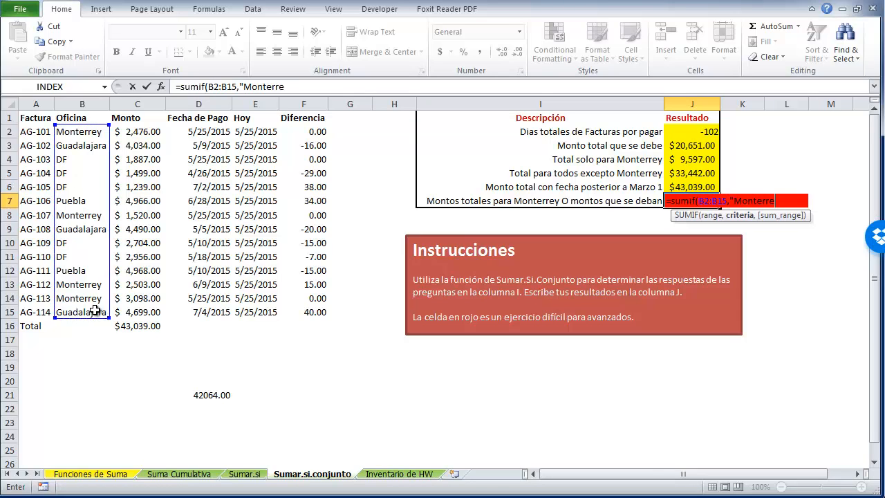
pyautogui.write('y",')
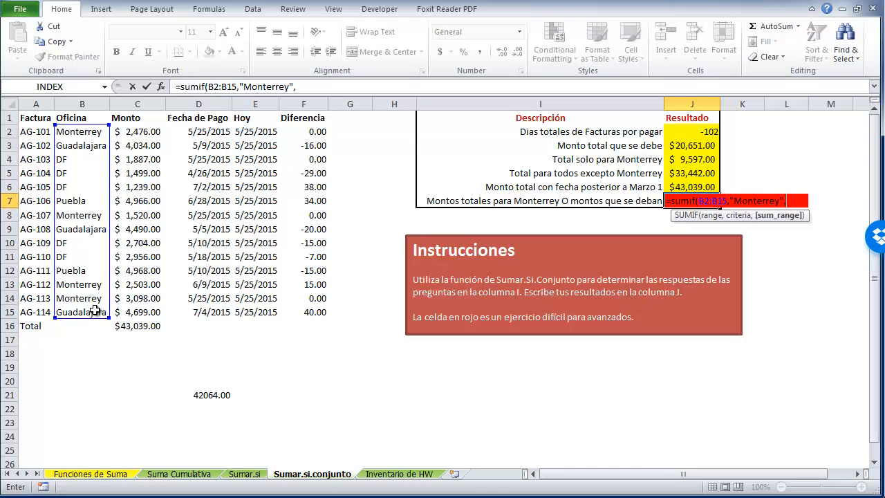
pyautogui.moveTo(138, 131); pyautogui.dragTo(131, 309)
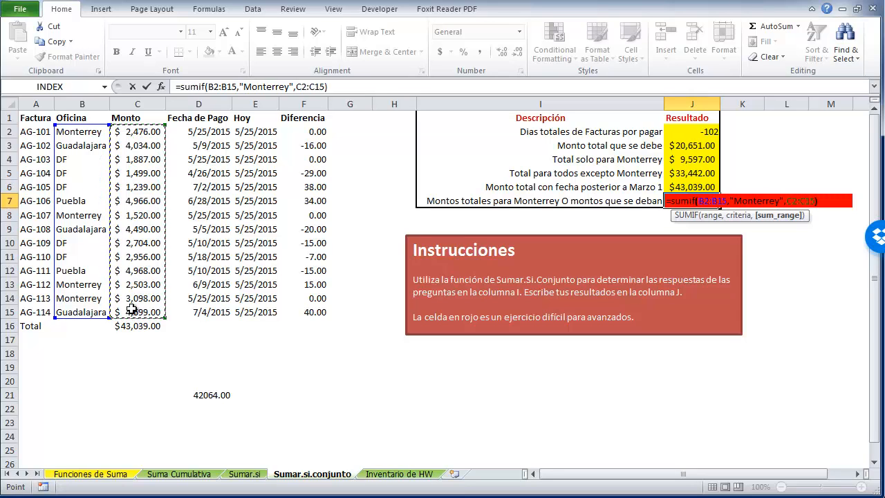
pyautogui.press('Return')
pyautogui.click(693, 203)
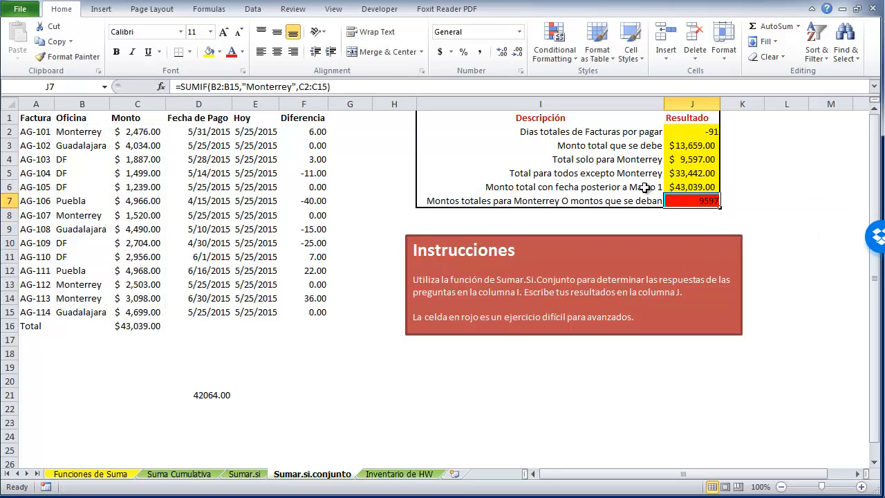
pyautogui.click(566, 201)
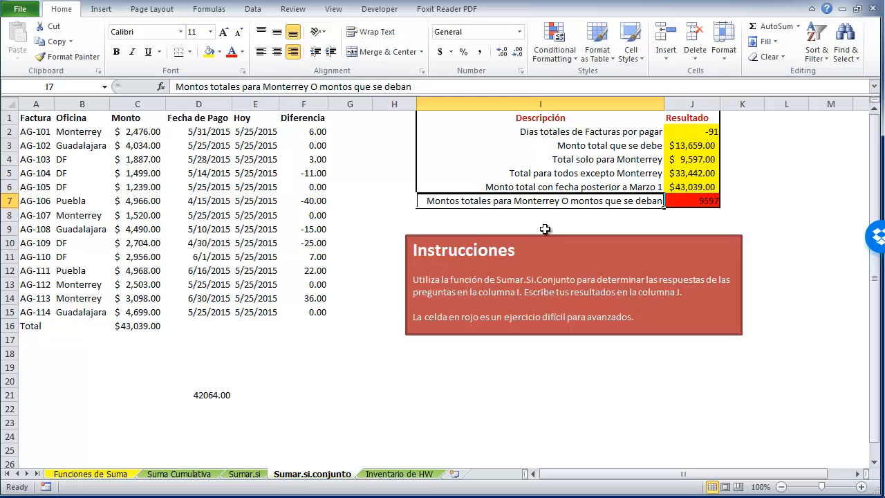
# Append +SUMIF(F2:F15,"<0",C2:C15) to the J7 formula to add the amounts with a negative Diferencia
pyautogui.click(673, 199)
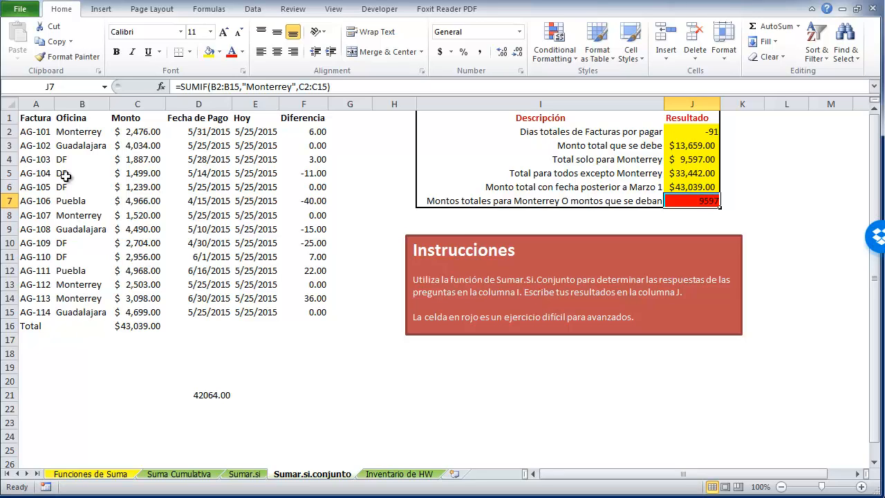
pyautogui.click(335, 86)
pyautogui.write('+')
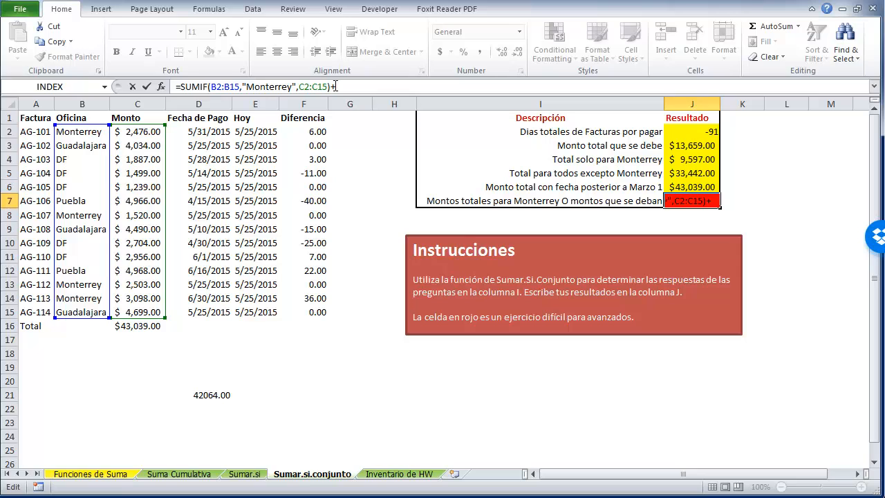
pyautogui.write('sumif(')
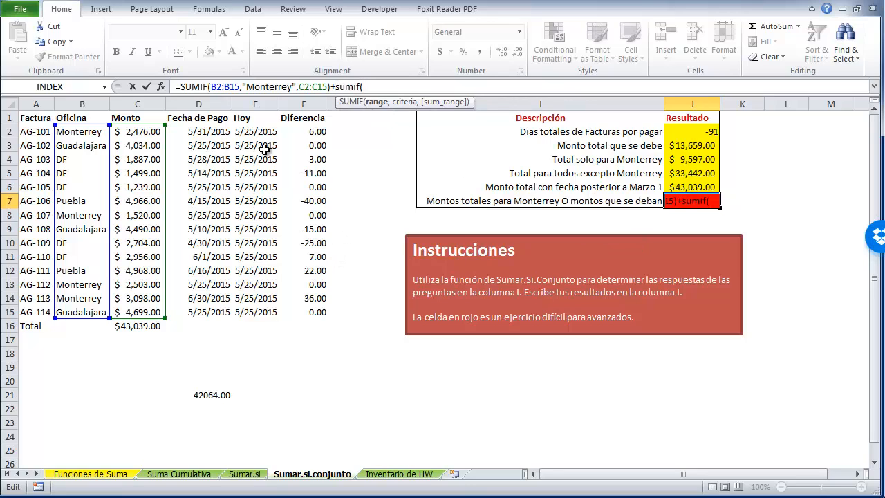
pyautogui.moveTo(293, 133); pyautogui.dragTo(289, 320)
pyautogui.write(',')
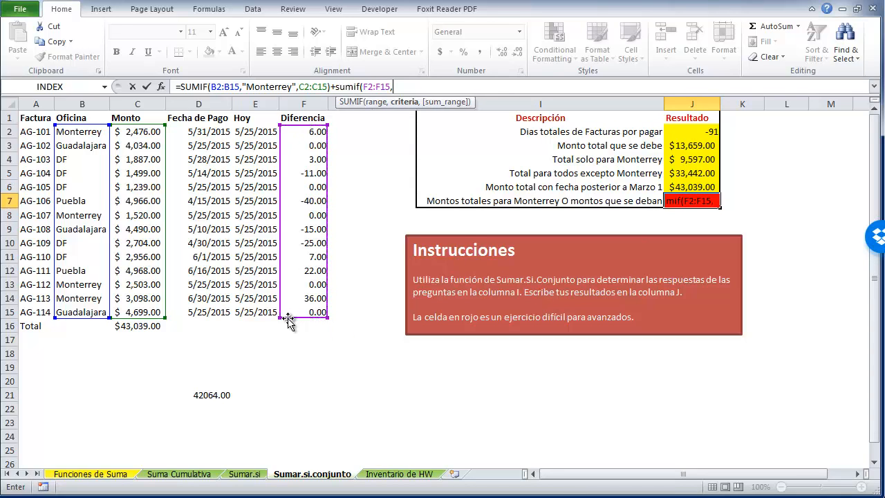
pyautogui.write('"<0",')
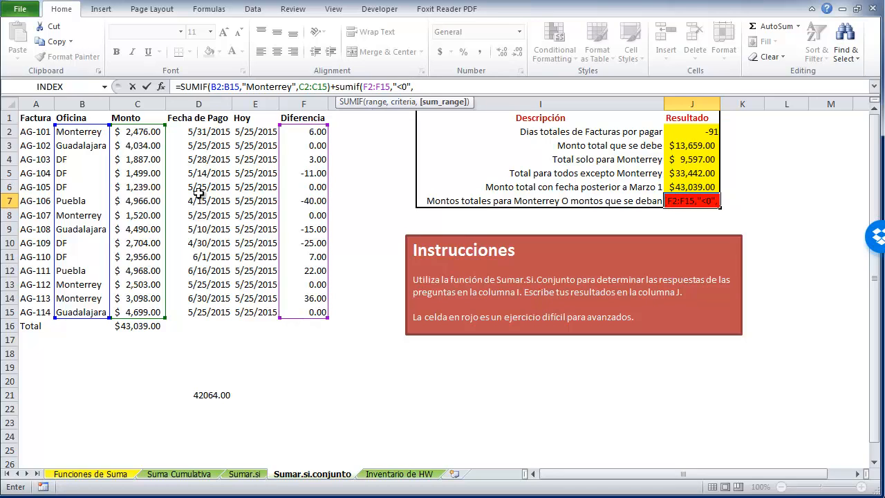
pyautogui.moveTo(147, 133); pyautogui.dragTo(132, 314)
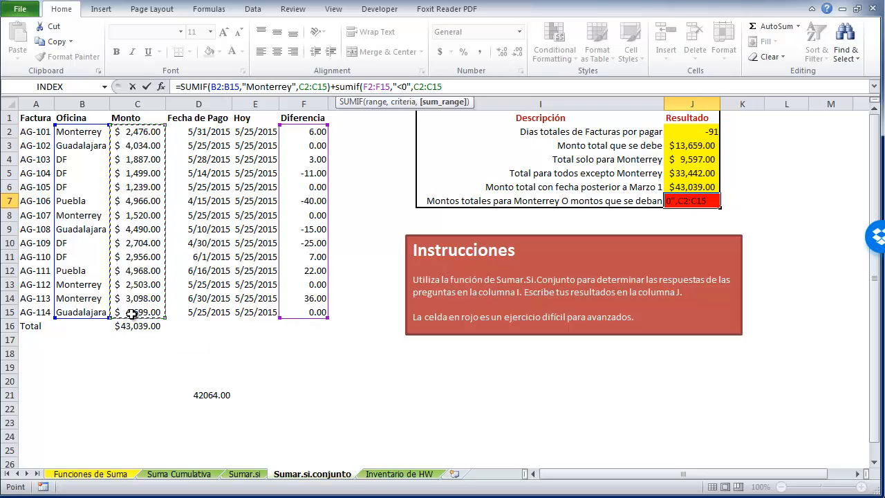
pyautogui.write(')')
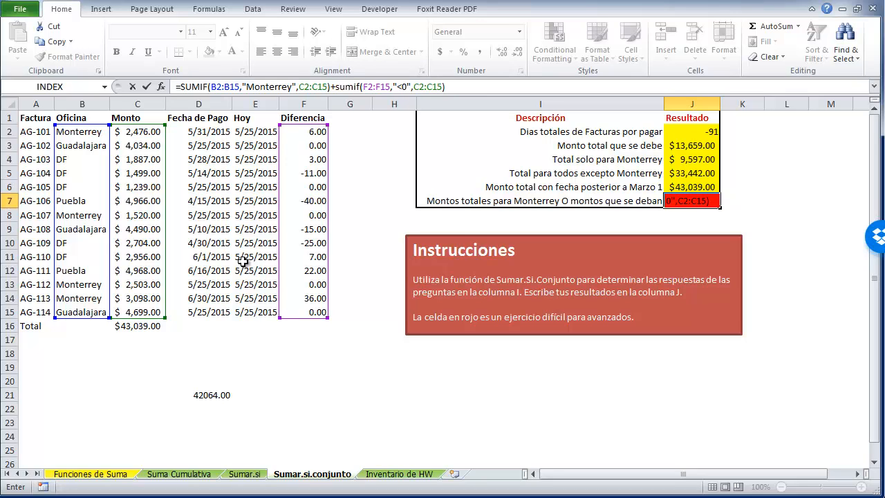
pyautogui.press('Return')
# Apply the dollar Accounting format to the total in J7
pyautogui.click(695, 202)
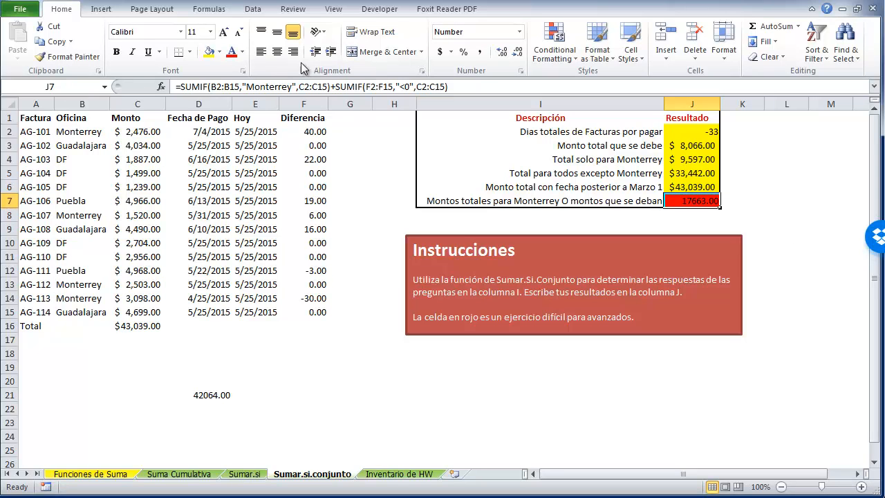
pyautogui.click(440, 52)
pyautogui.click(532, 211)
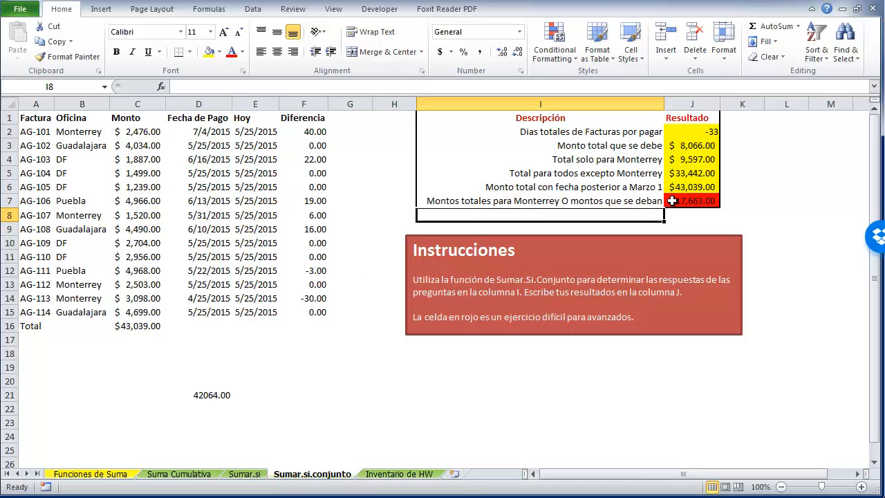
# Extend the J7 formula with a subtracted SUMIFS function that uses the amounts in C2:C15 as its sum range
pyautogui.click(671, 200)
pyautogui.click(477, 88)
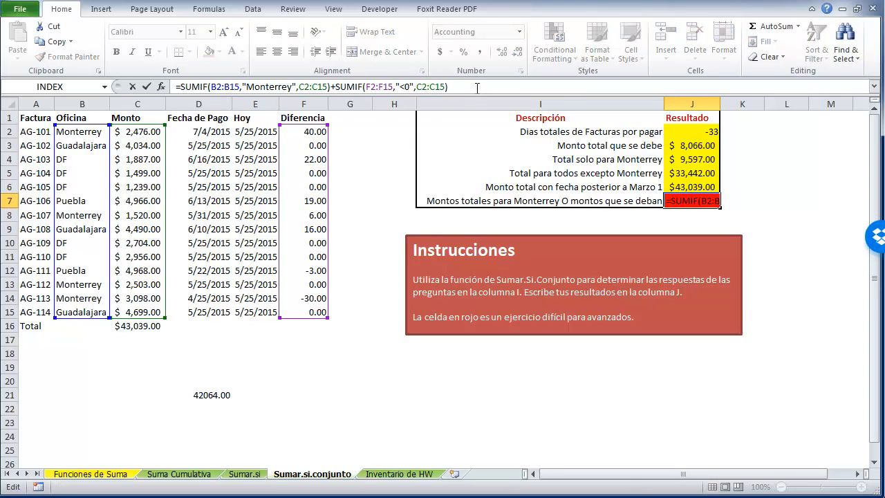
pyautogui.write('-sumar.si.cn')
pyautogui.write('njunto(')
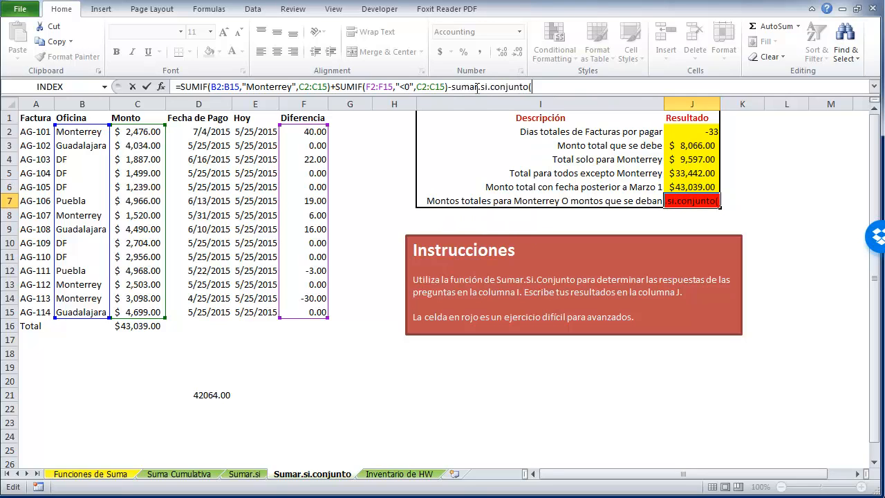
pyautogui.press('BackSpace')
pyautogui.press('BackSpace')
pyautogui.press('BackSpace')
pyautogui.press('BackSpace')
pyautogui.press('BackSpace')
pyautogui.press('BackSpace')
pyautogui.press('BackSpace')
pyautogui.press('BackSpace')
pyautogui.press('BackSpace')
pyautogui.press('BackSpace')
pyautogui.press('BackSpace')
pyautogui.press('BackSpace')
pyautogui.press('BackSpace')
pyautogui.press('BackSpace')
pyautogui.press('BackSpace')
pyautogui.press('BackSpace')
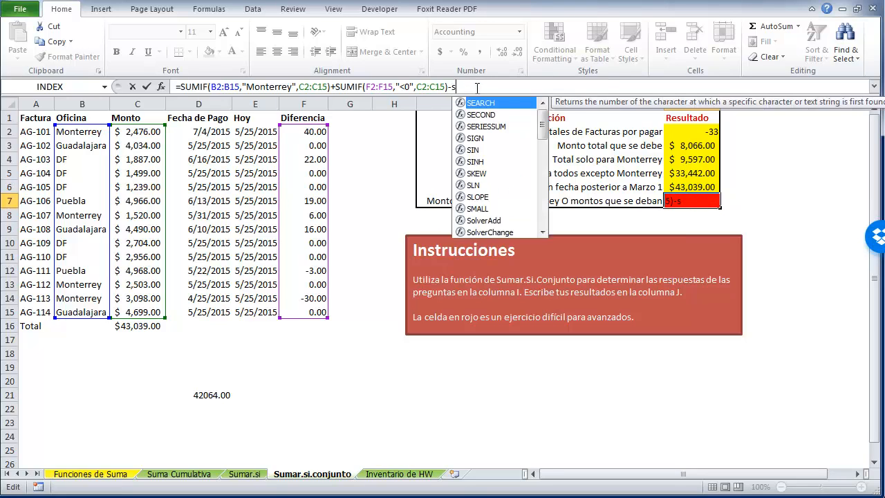
pyautogui.write('umifs(')
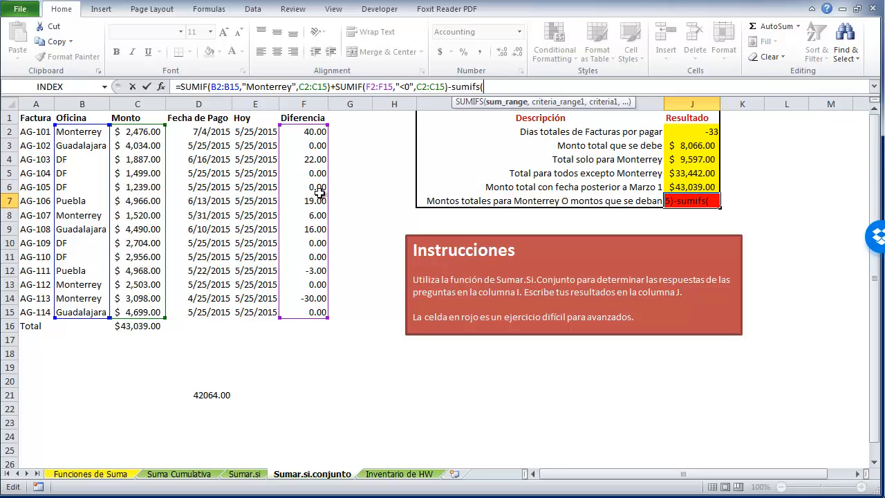
pyautogui.click(149, 133)
pyautogui.moveTo(149, 134); pyautogui.dragTo(141, 307)
pyautogui.write(',')
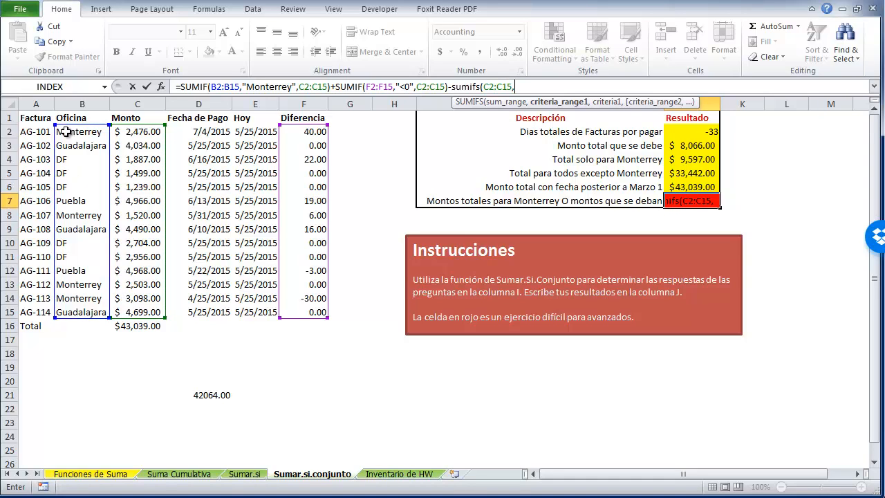
# Complete the subtracted SUMIFS in J7 with the criteria B2:B15,"monterrey" and F2:F15,"<0" to remove amounts counted twice
pyautogui.moveTo(65, 131); pyautogui.dragTo(64, 308)
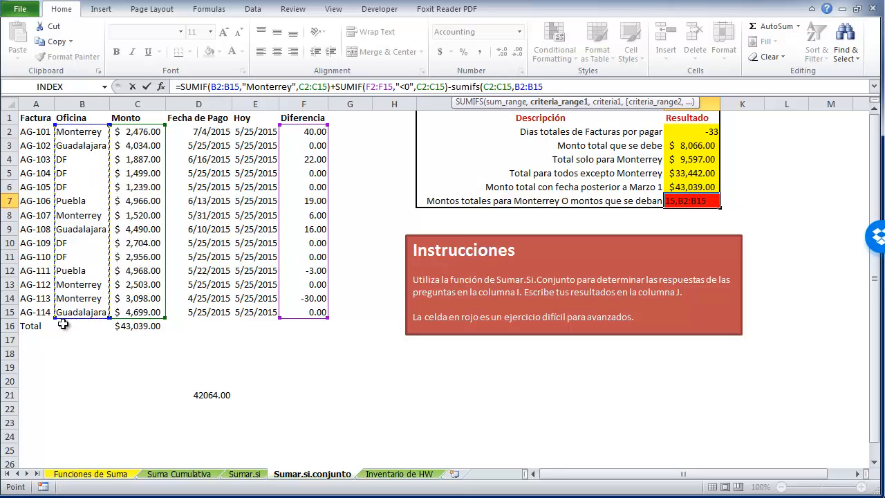
pyautogui.write(',"monterrey')
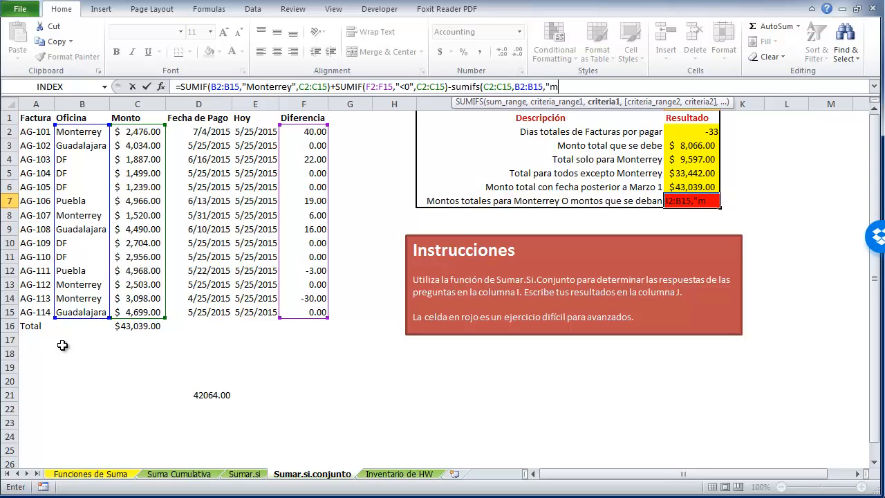
pyautogui.write('",')
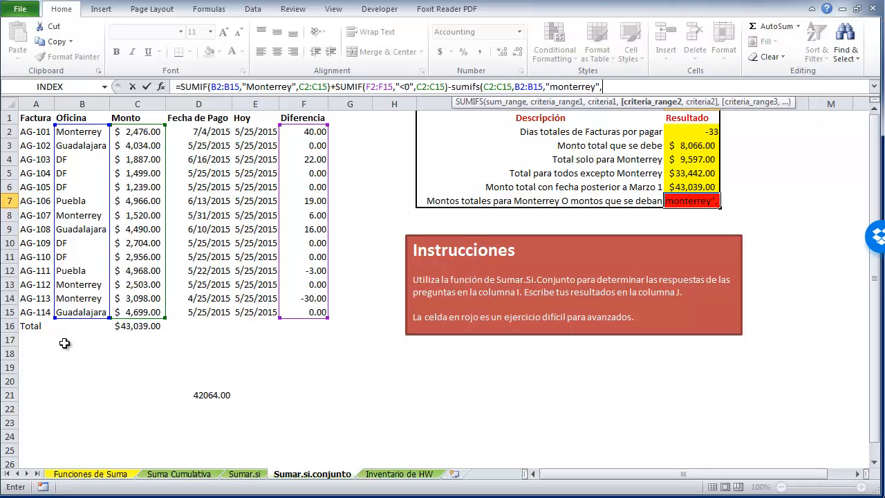
pyautogui.moveTo(287, 135); pyautogui.dragTo(291, 313)
pyautogui.write(',')
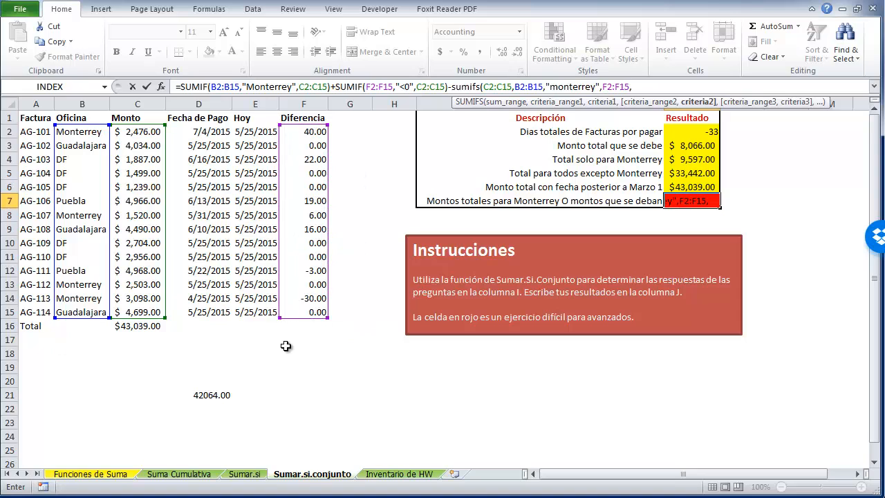
pyautogui.write('"<0"')
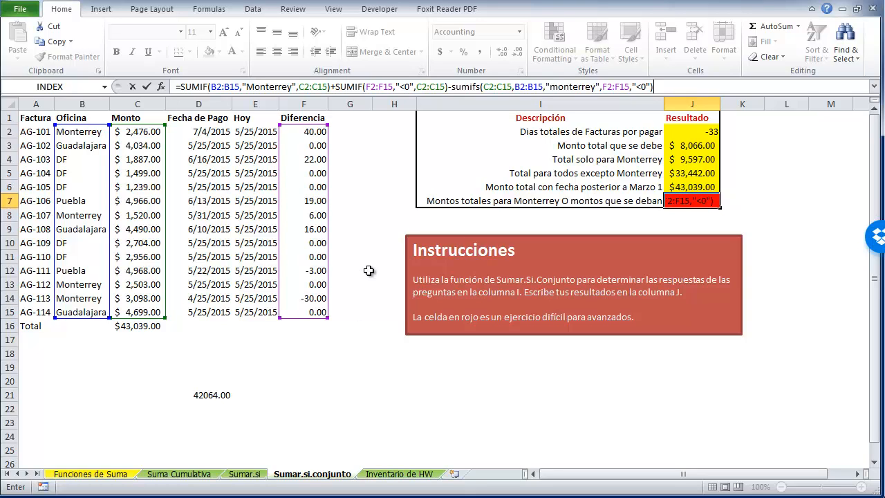
pyautogui.press('Return')
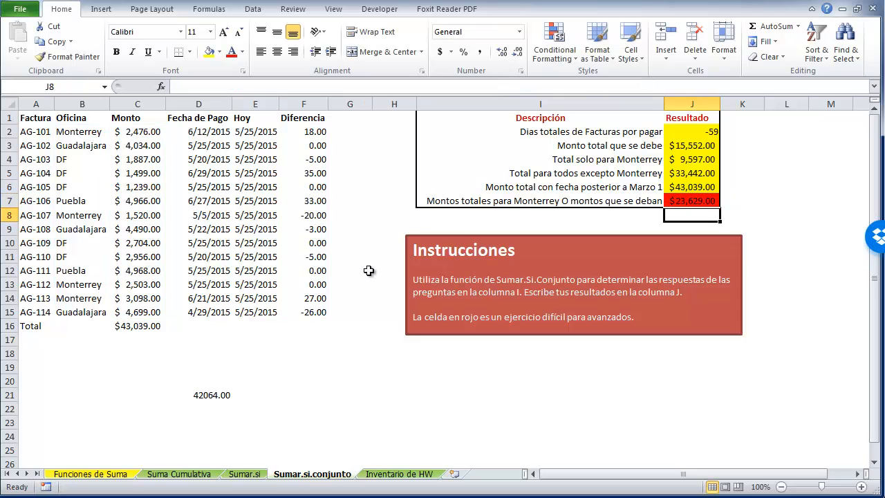
pyautogui.click(685, 202)
pyautogui.click(567, 401)
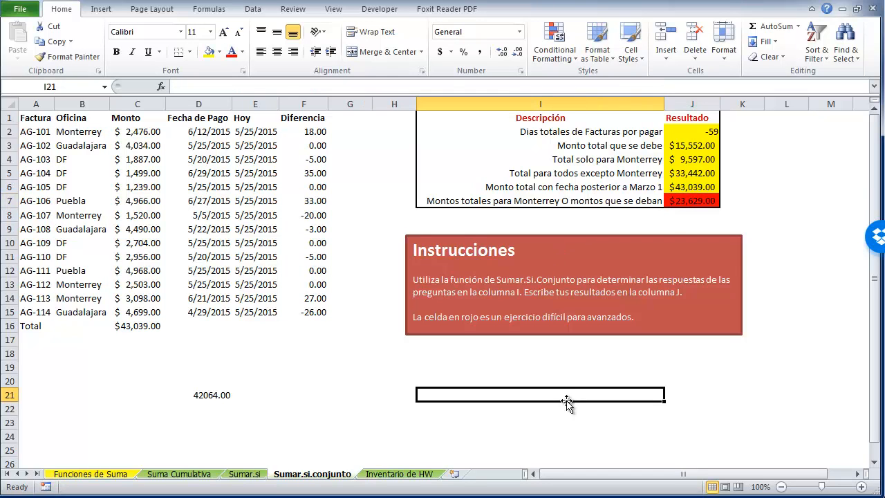